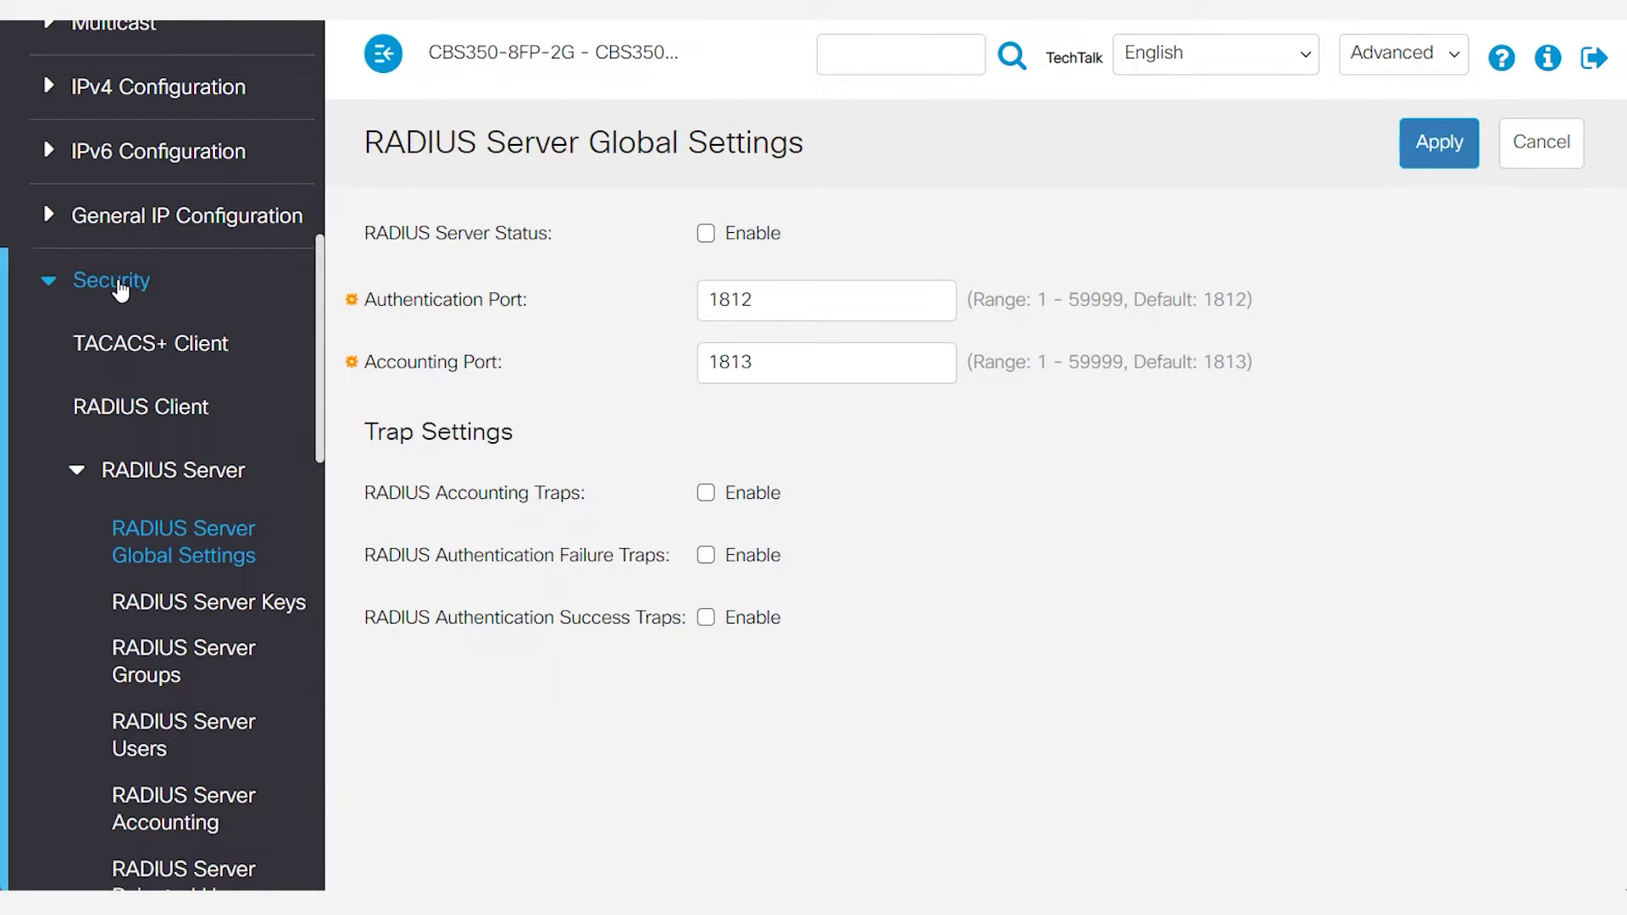
Turn on RADIUS Server Status, keeping ports 1812 and 1813, and apply the global settings.
left_click(157, 468)
left_click(120, 471)
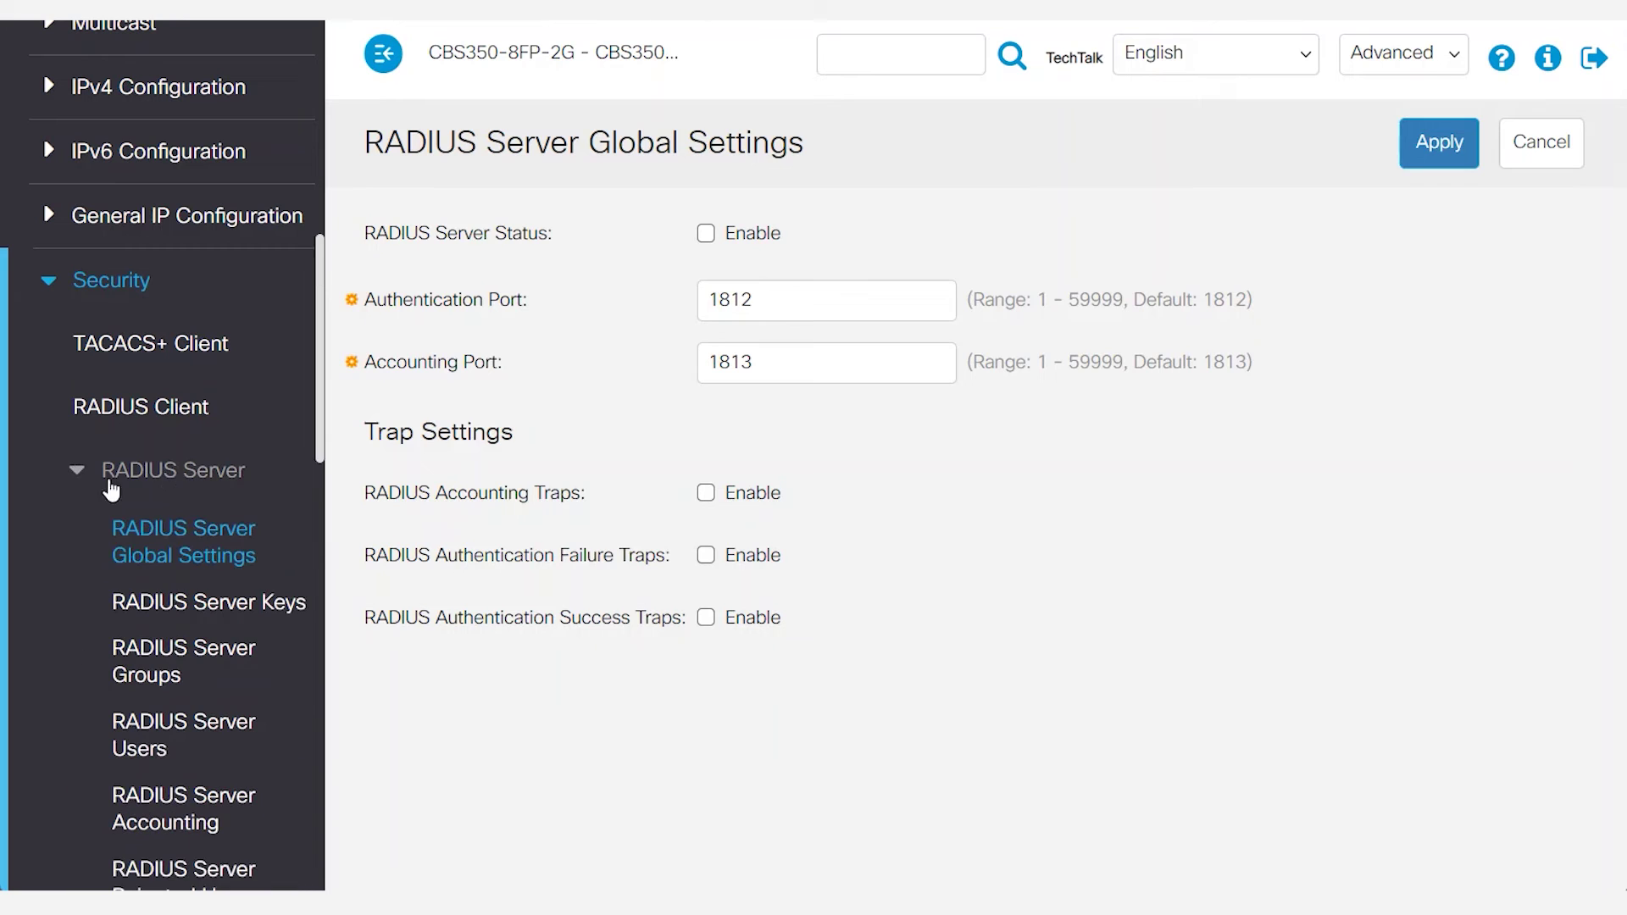
left_click(210, 550)
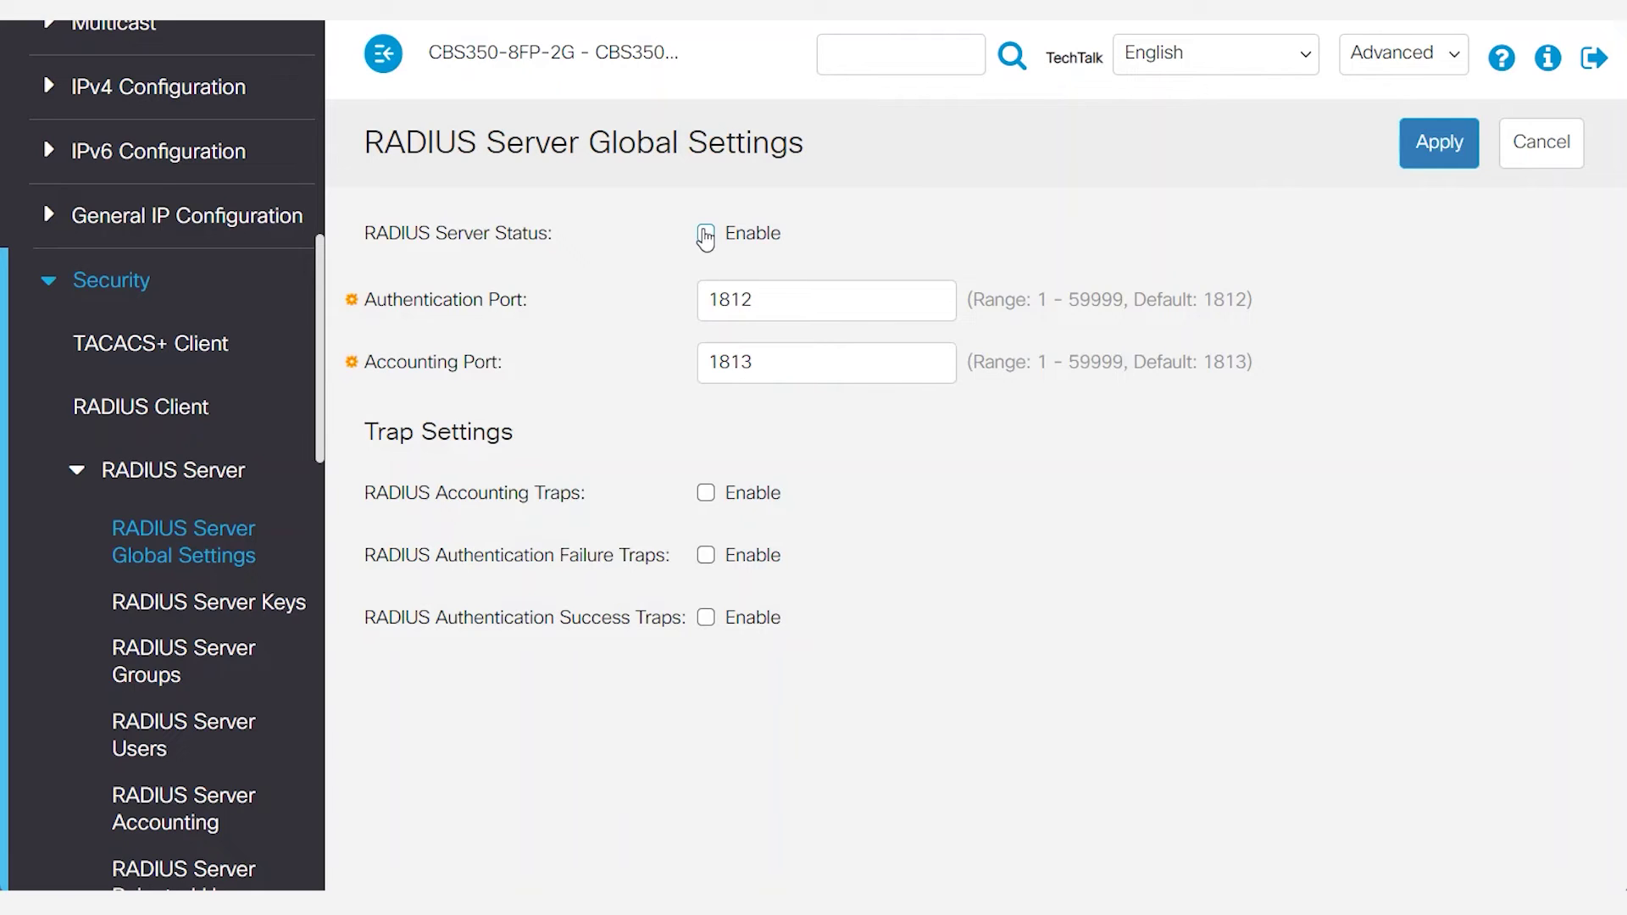
left_click(706, 233)
left_click(1443, 153)
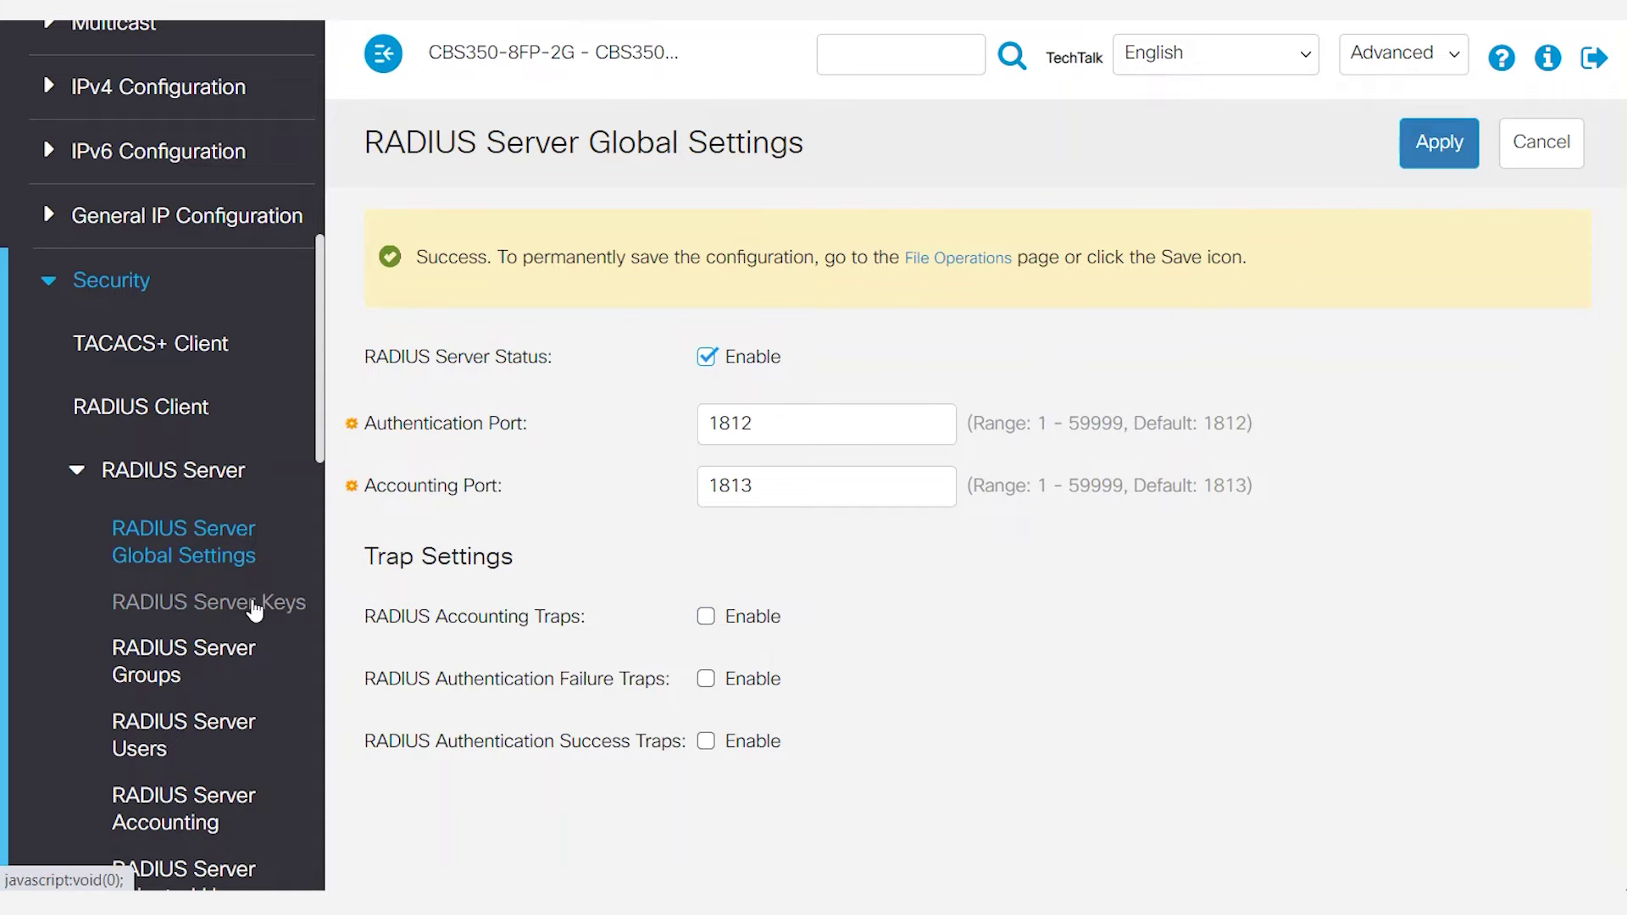
Apply a pasted plaintext default RADIUS server key, then start adding a NAS secret key.
left_click(255, 606)
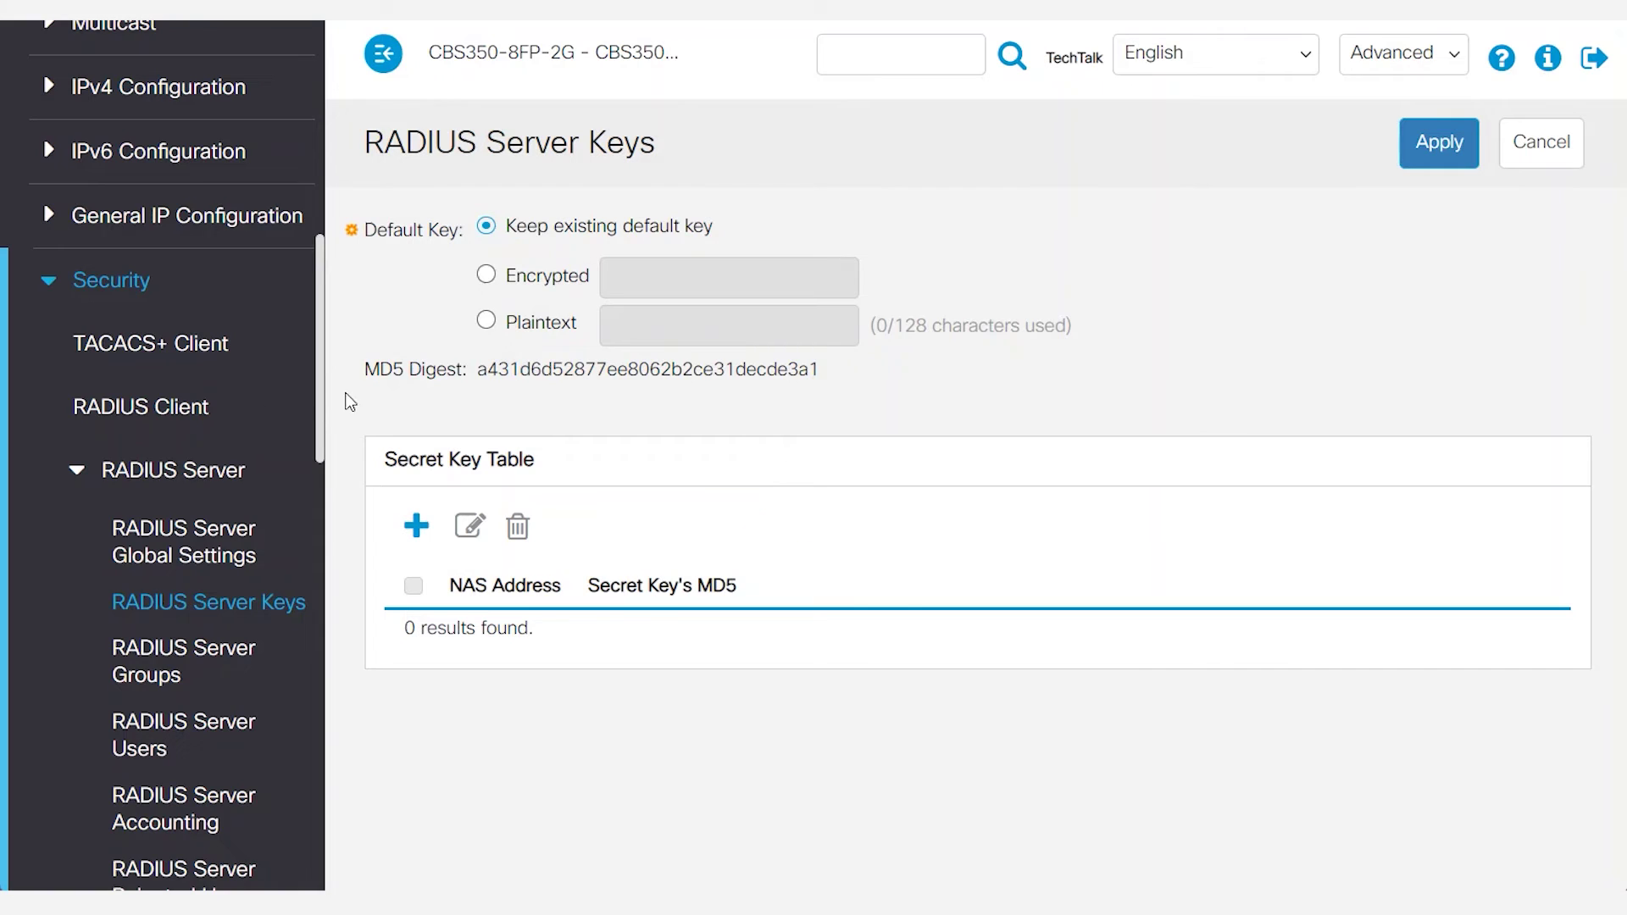
left_click(486, 320)
left_click(626, 326)
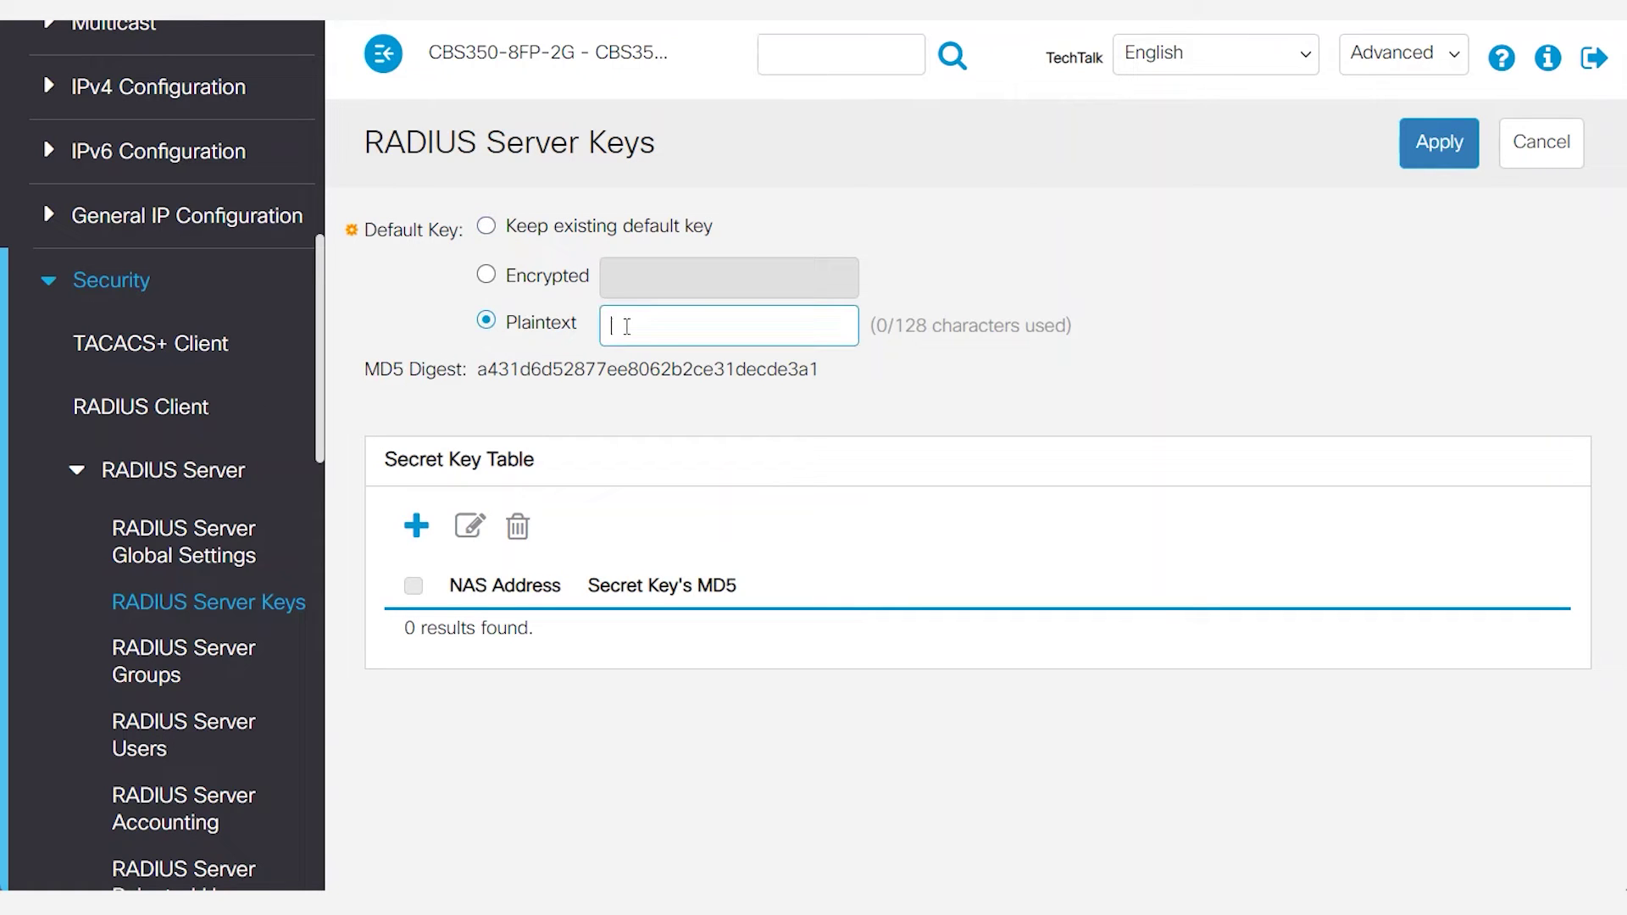
type("CiscoTechTalkRadiusServer")
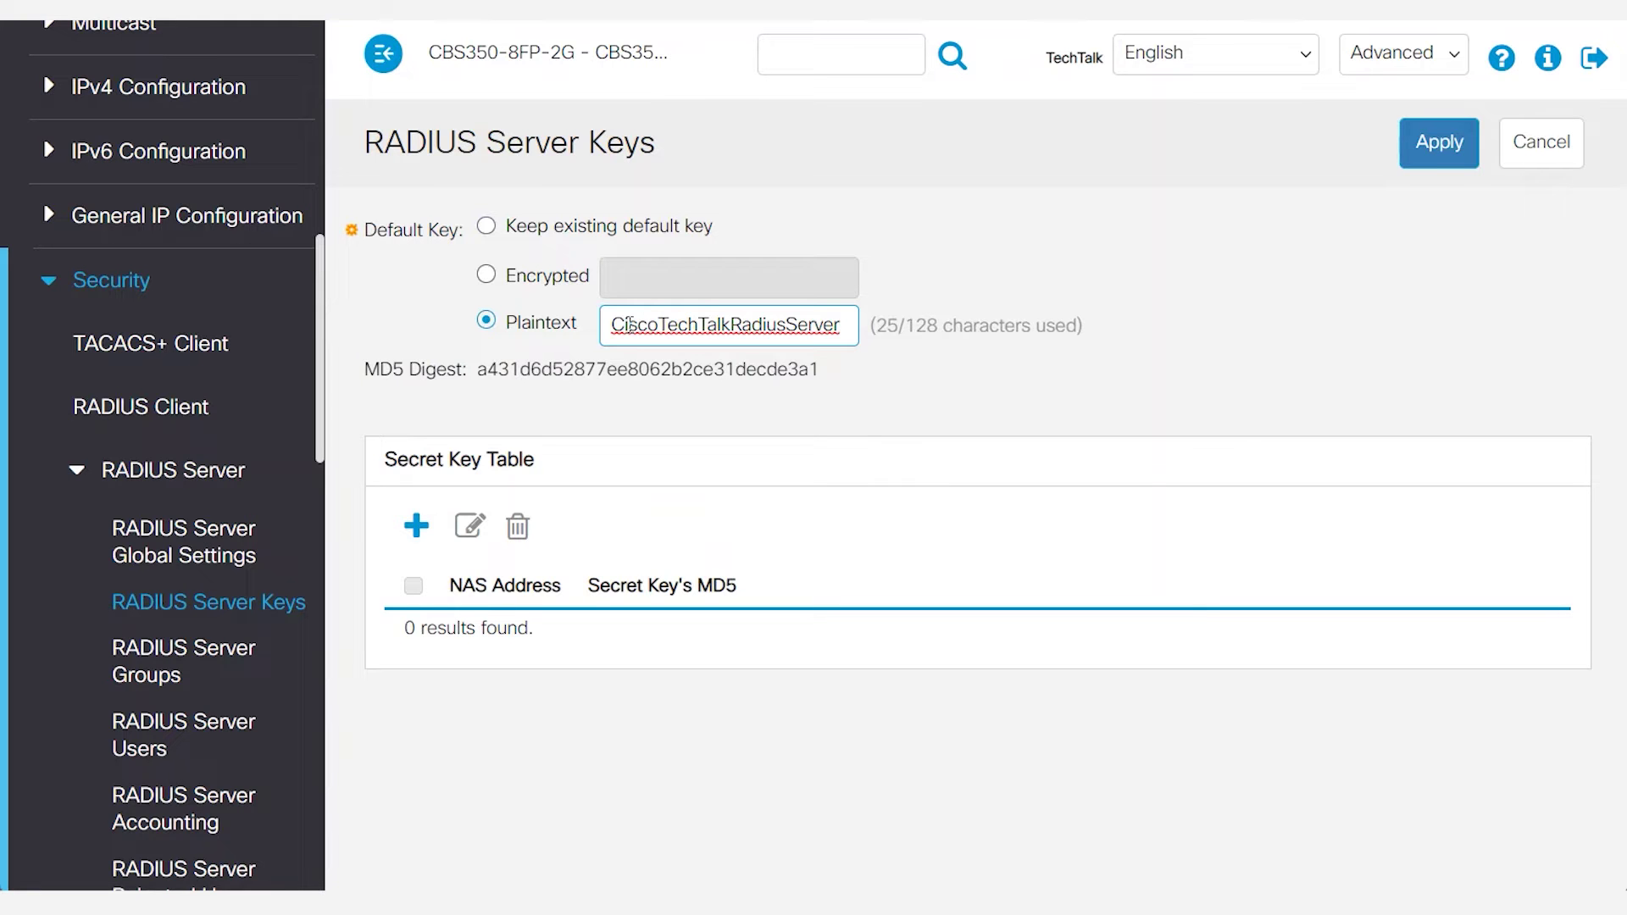
left_click(1413, 159)
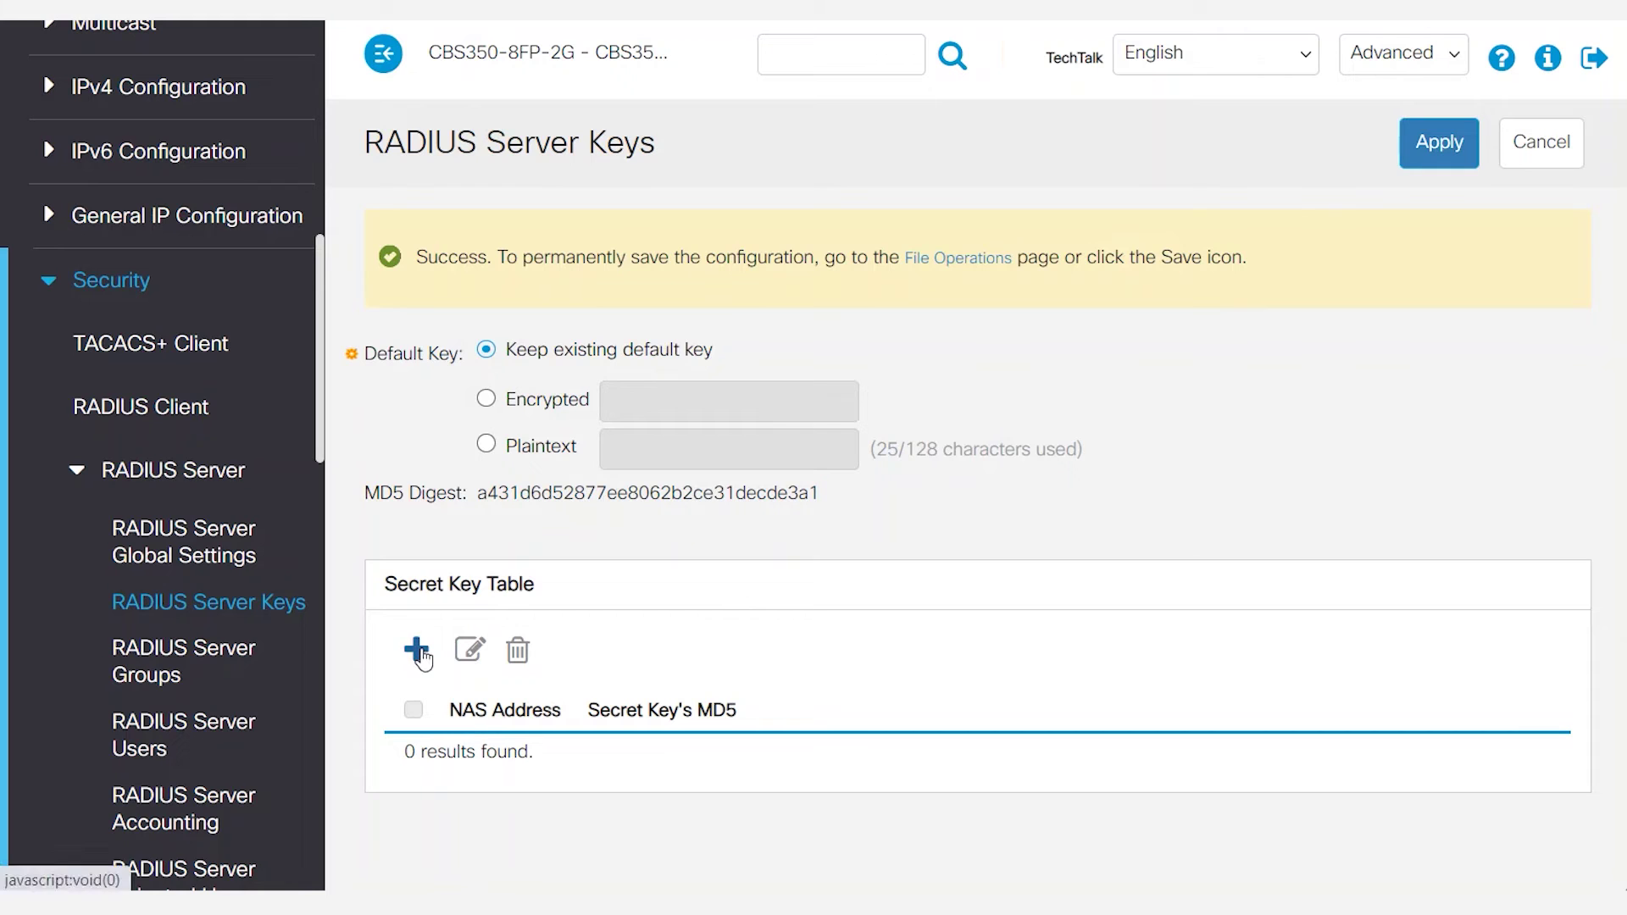
left_click(418, 651)
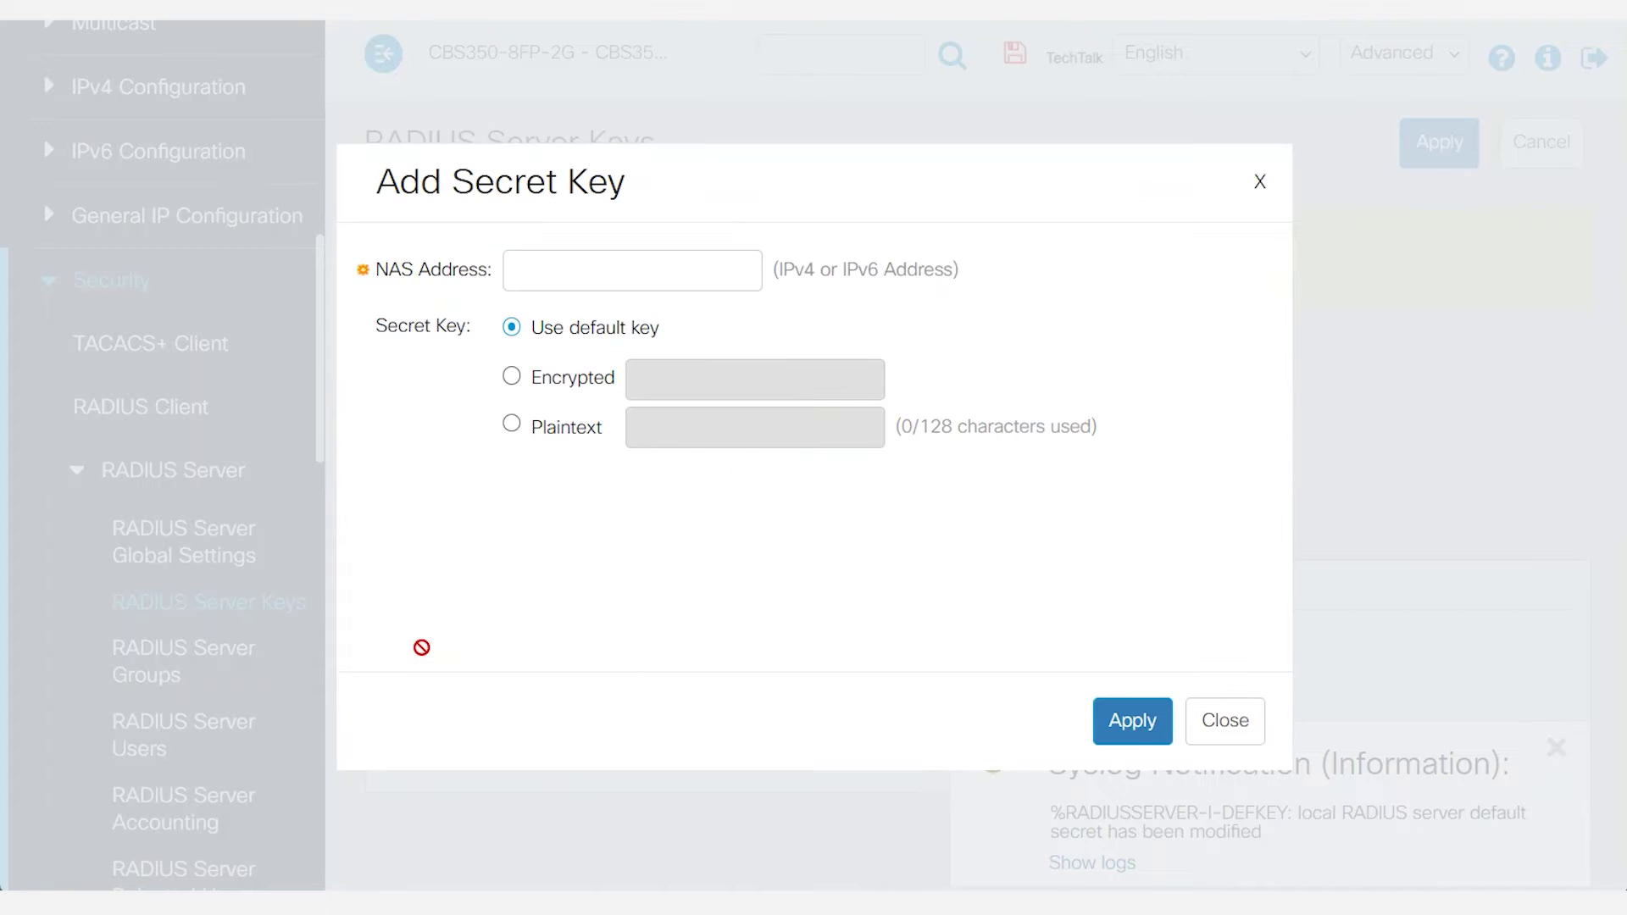
Add a pasted plaintext secret key for NAS 192.168.89.127.
left_click(532, 268)
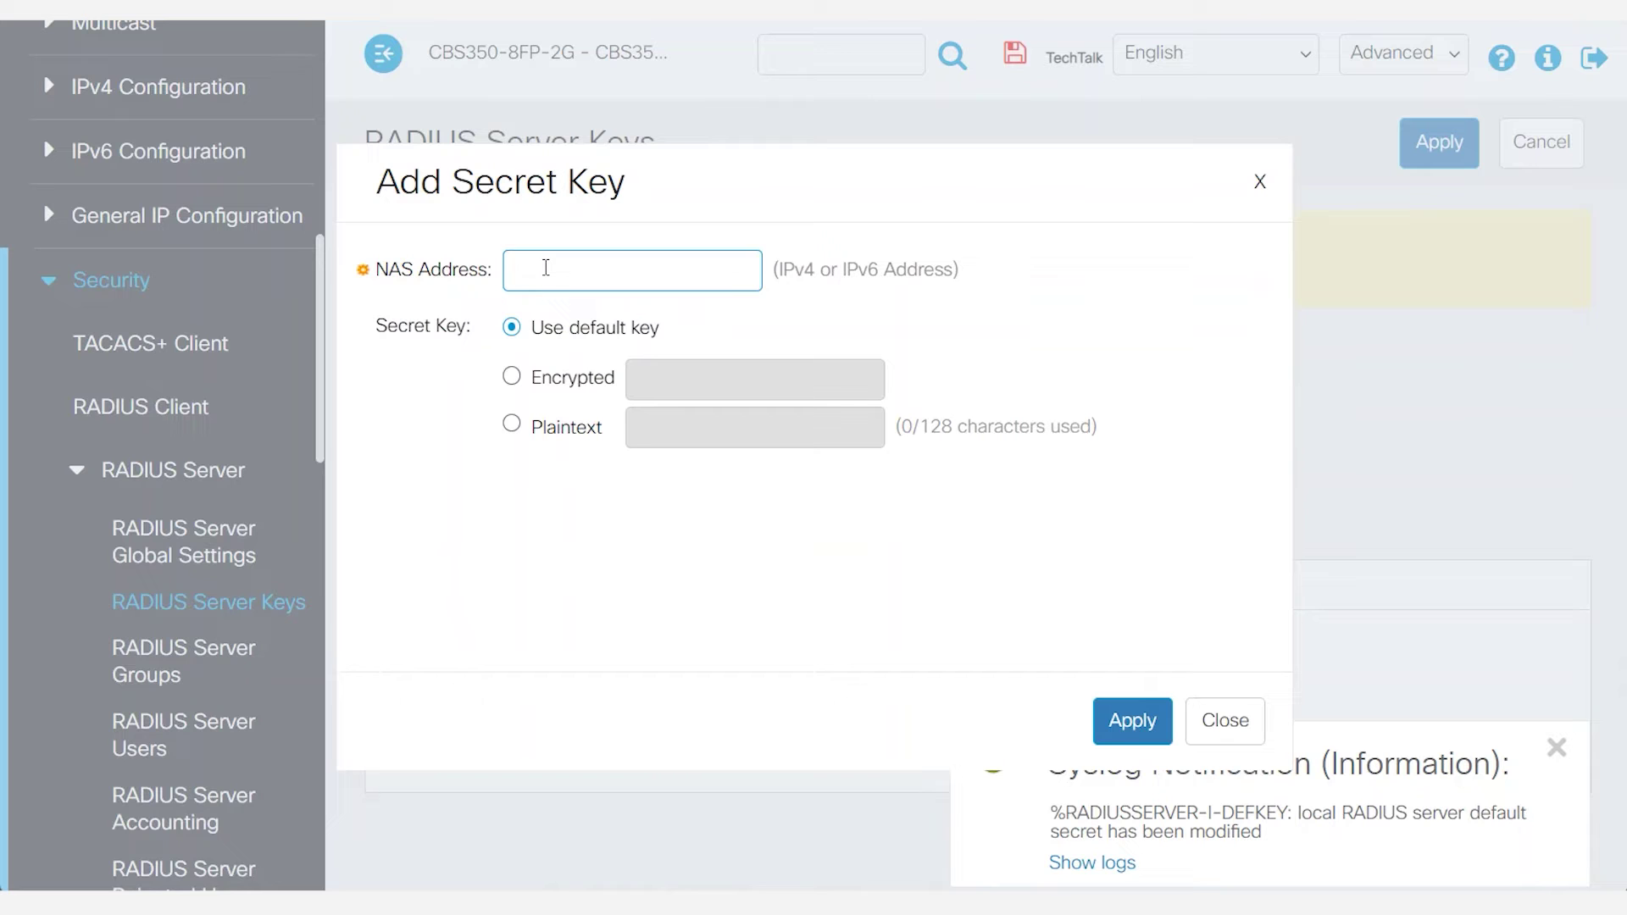
type("192.168.89.127")
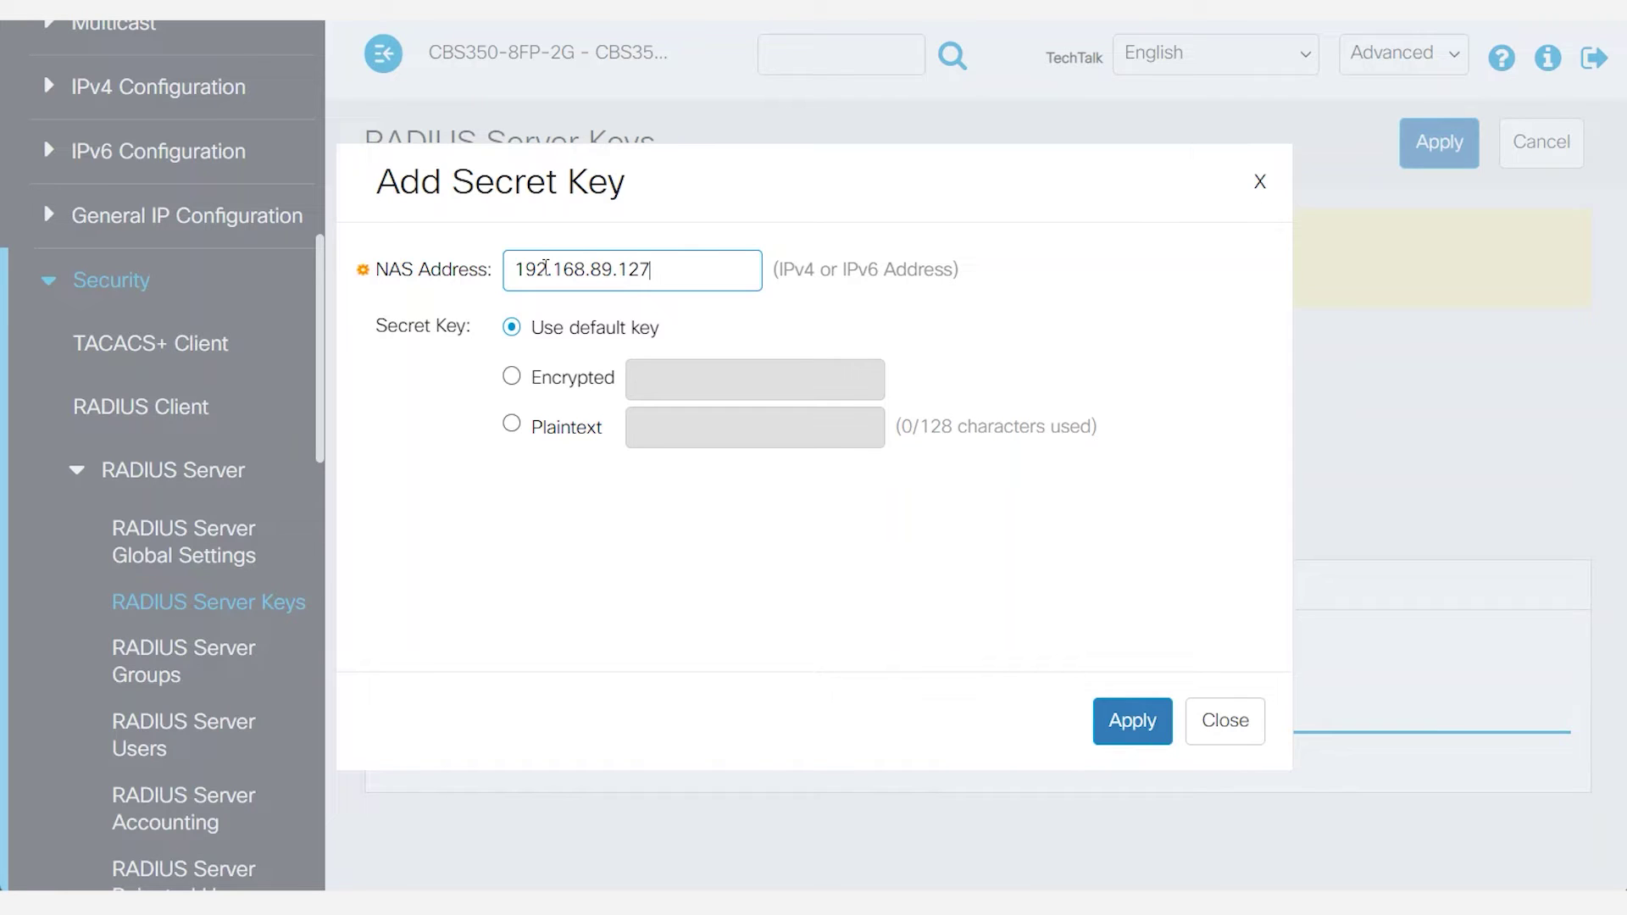
left_click(511, 424)
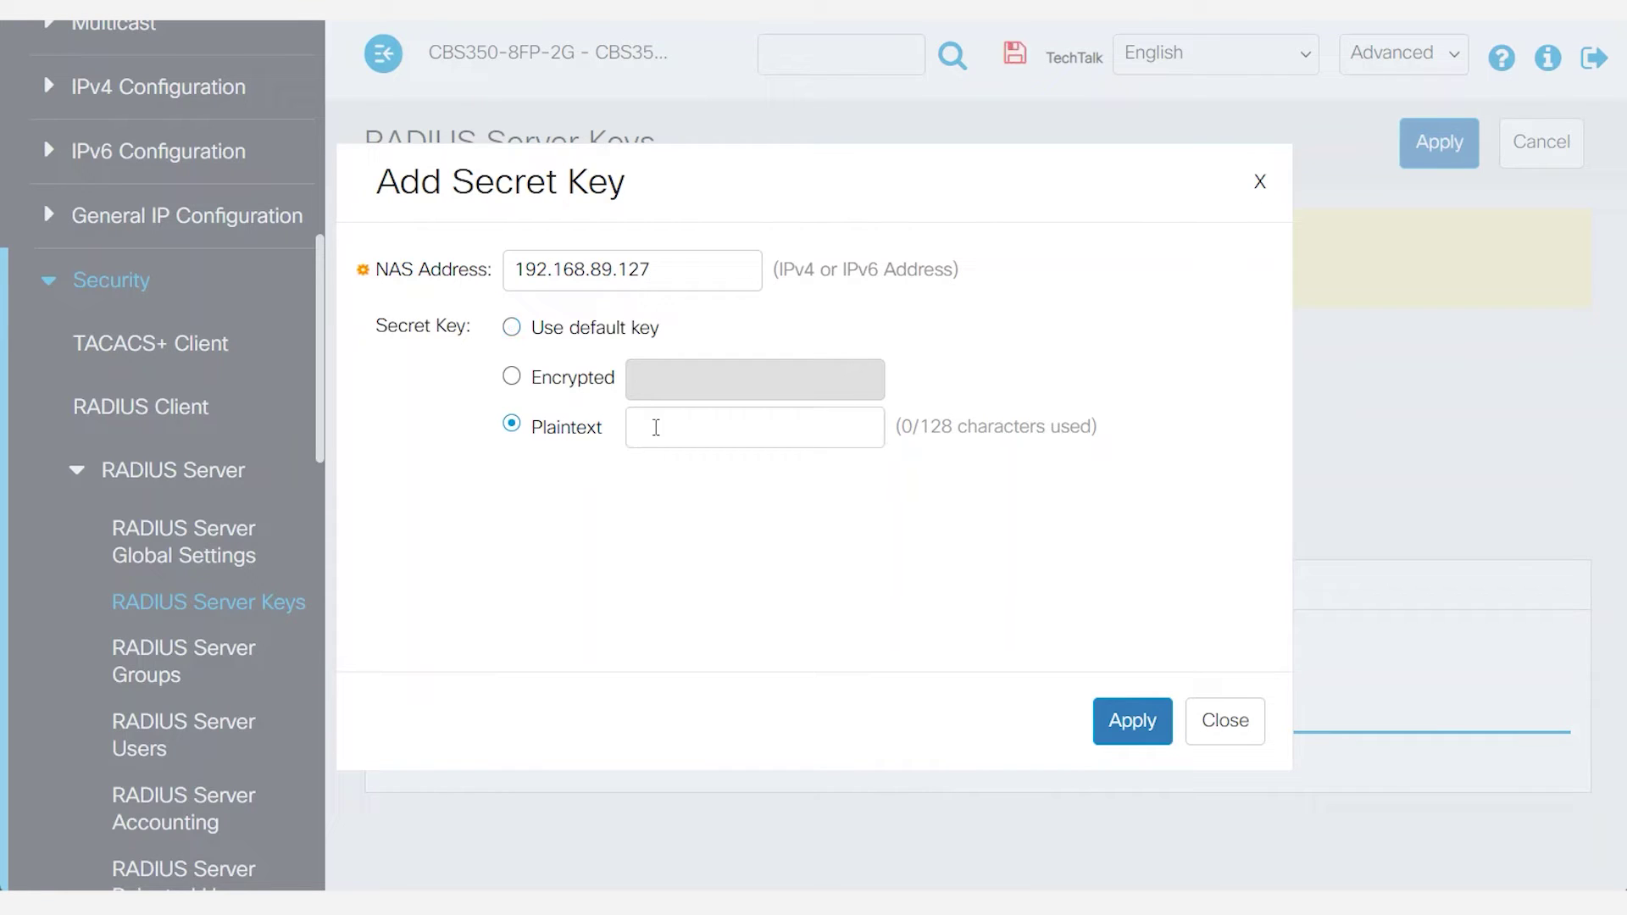
left_click(655, 427)
type("CiscoTechTalkRadiusServer")
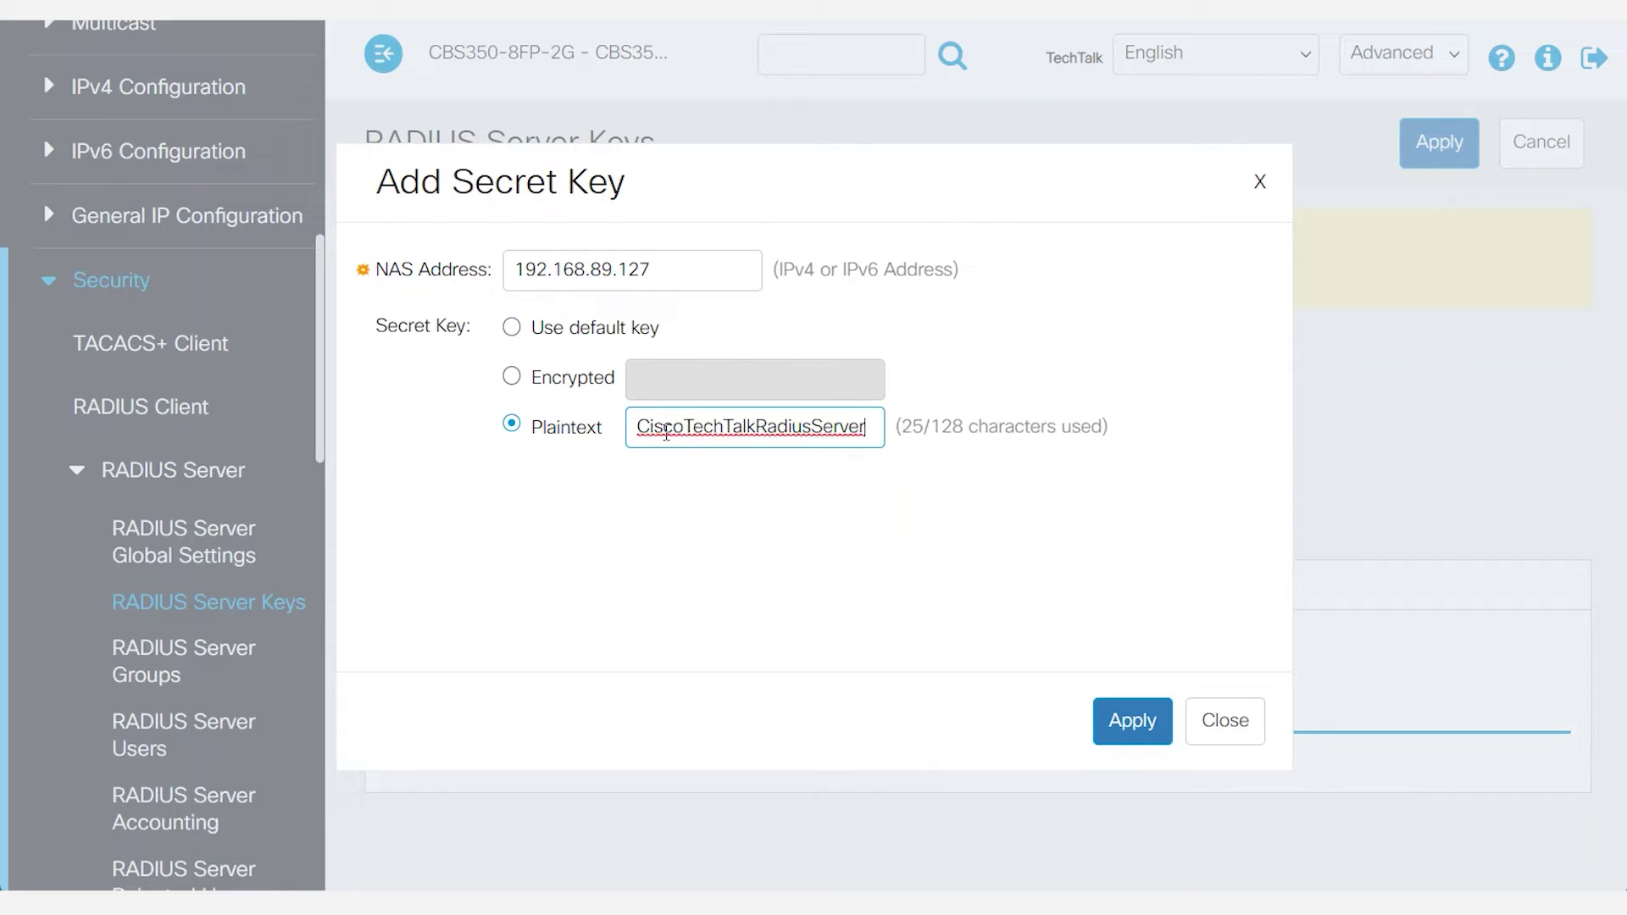
left_click(1119, 722)
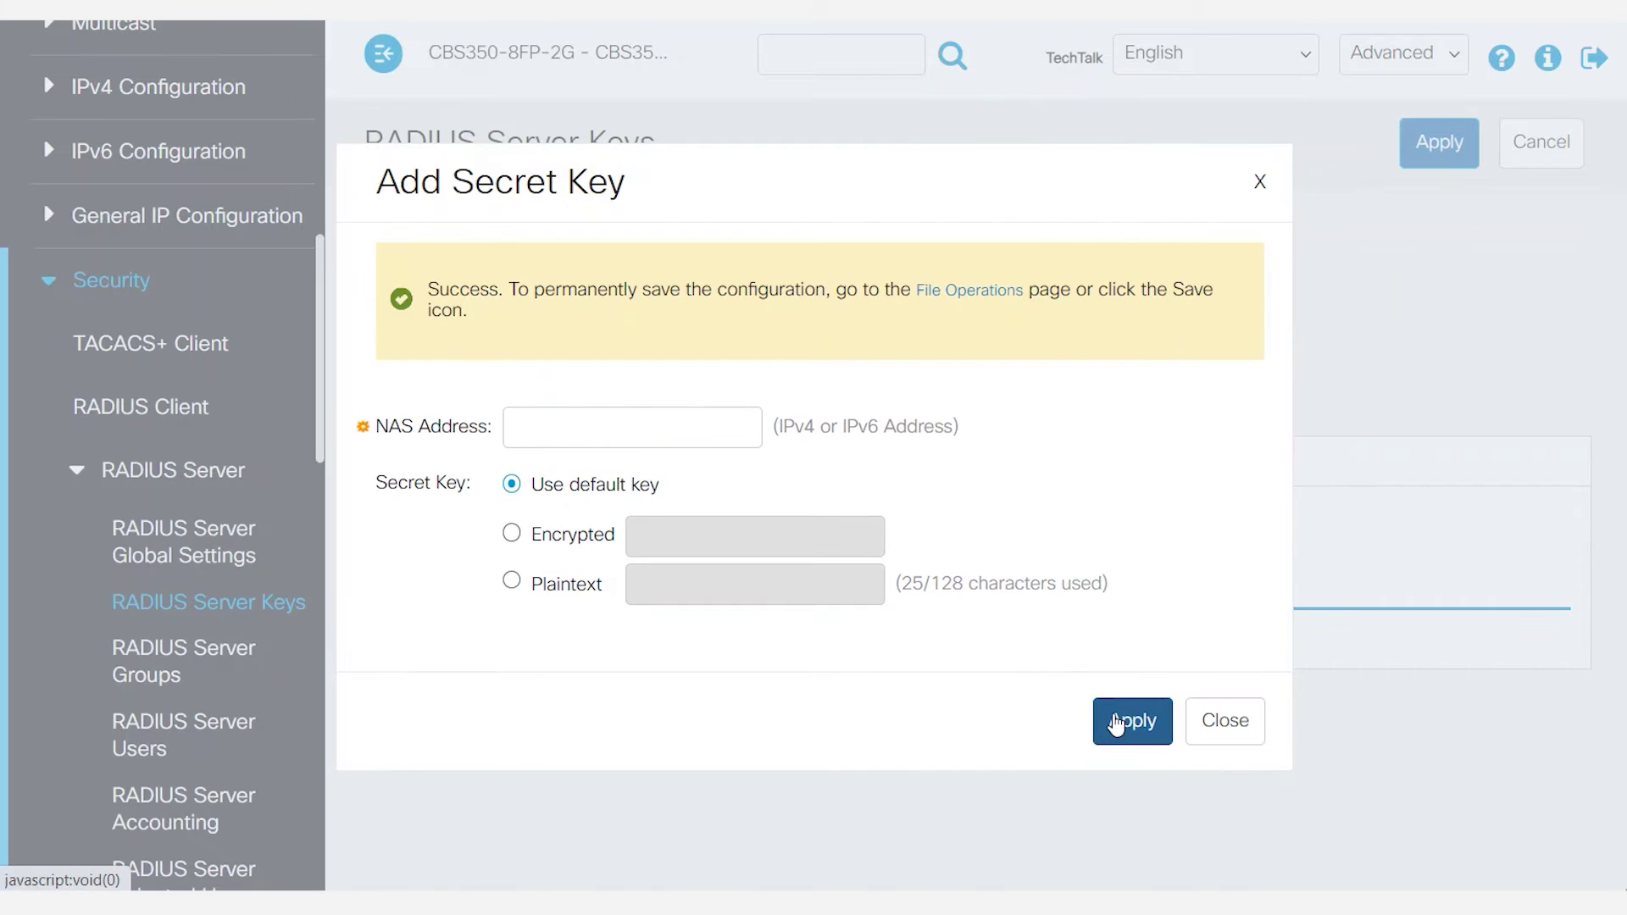
Add a pasted plaintext secret key for NAS 192.168.89.138 and close the form.
left_click(538, 424)
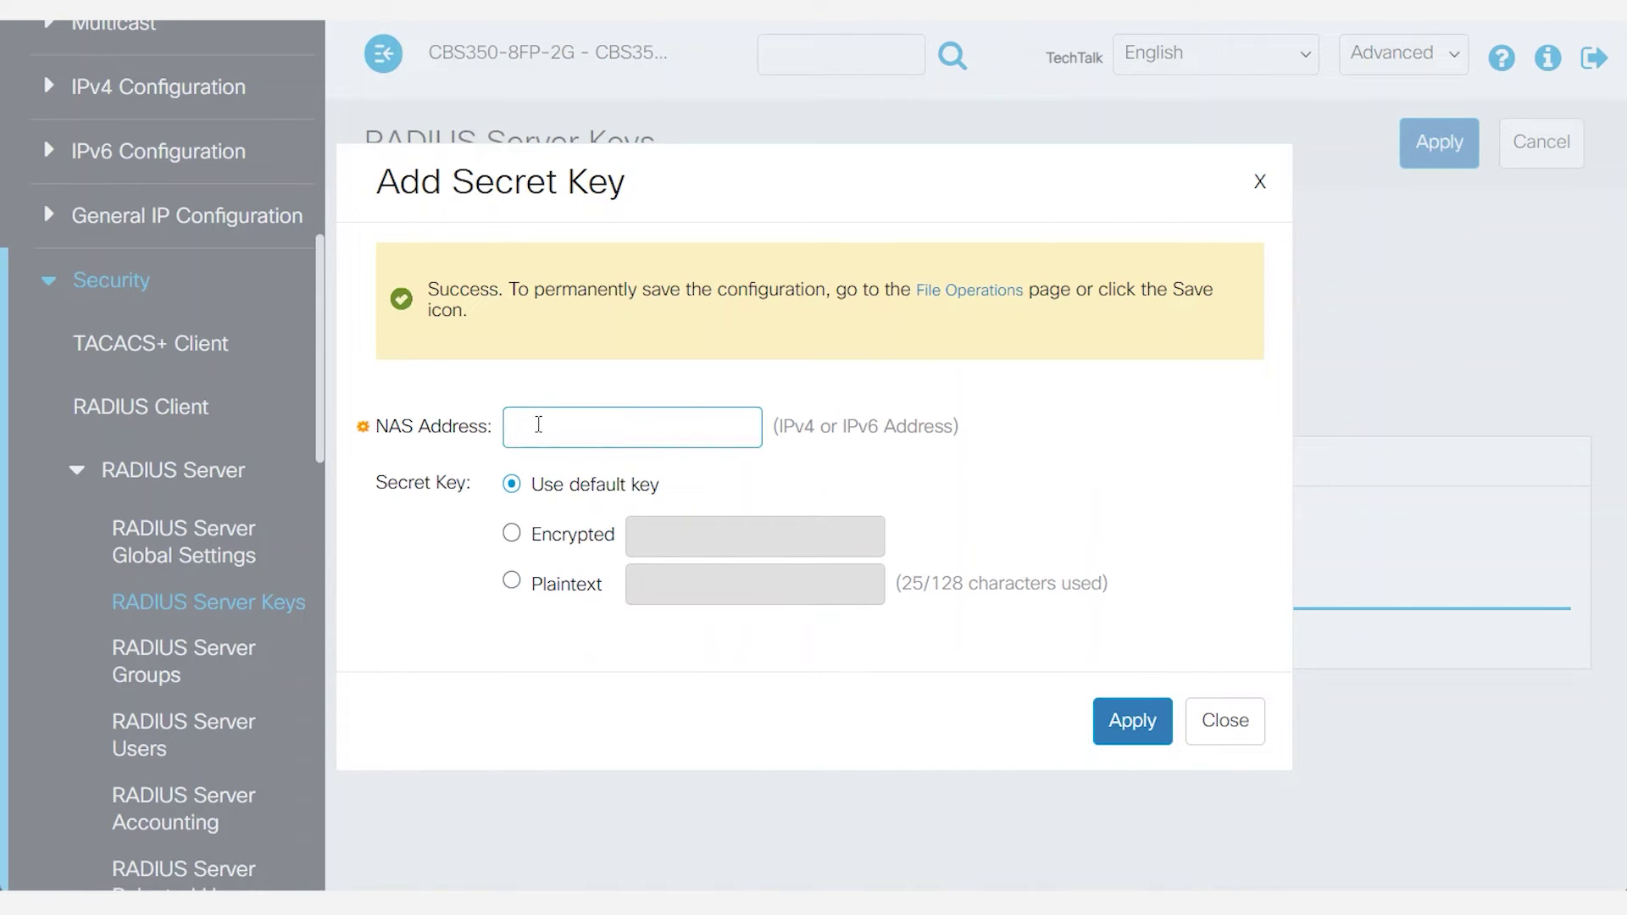
type("192.168.89.138")
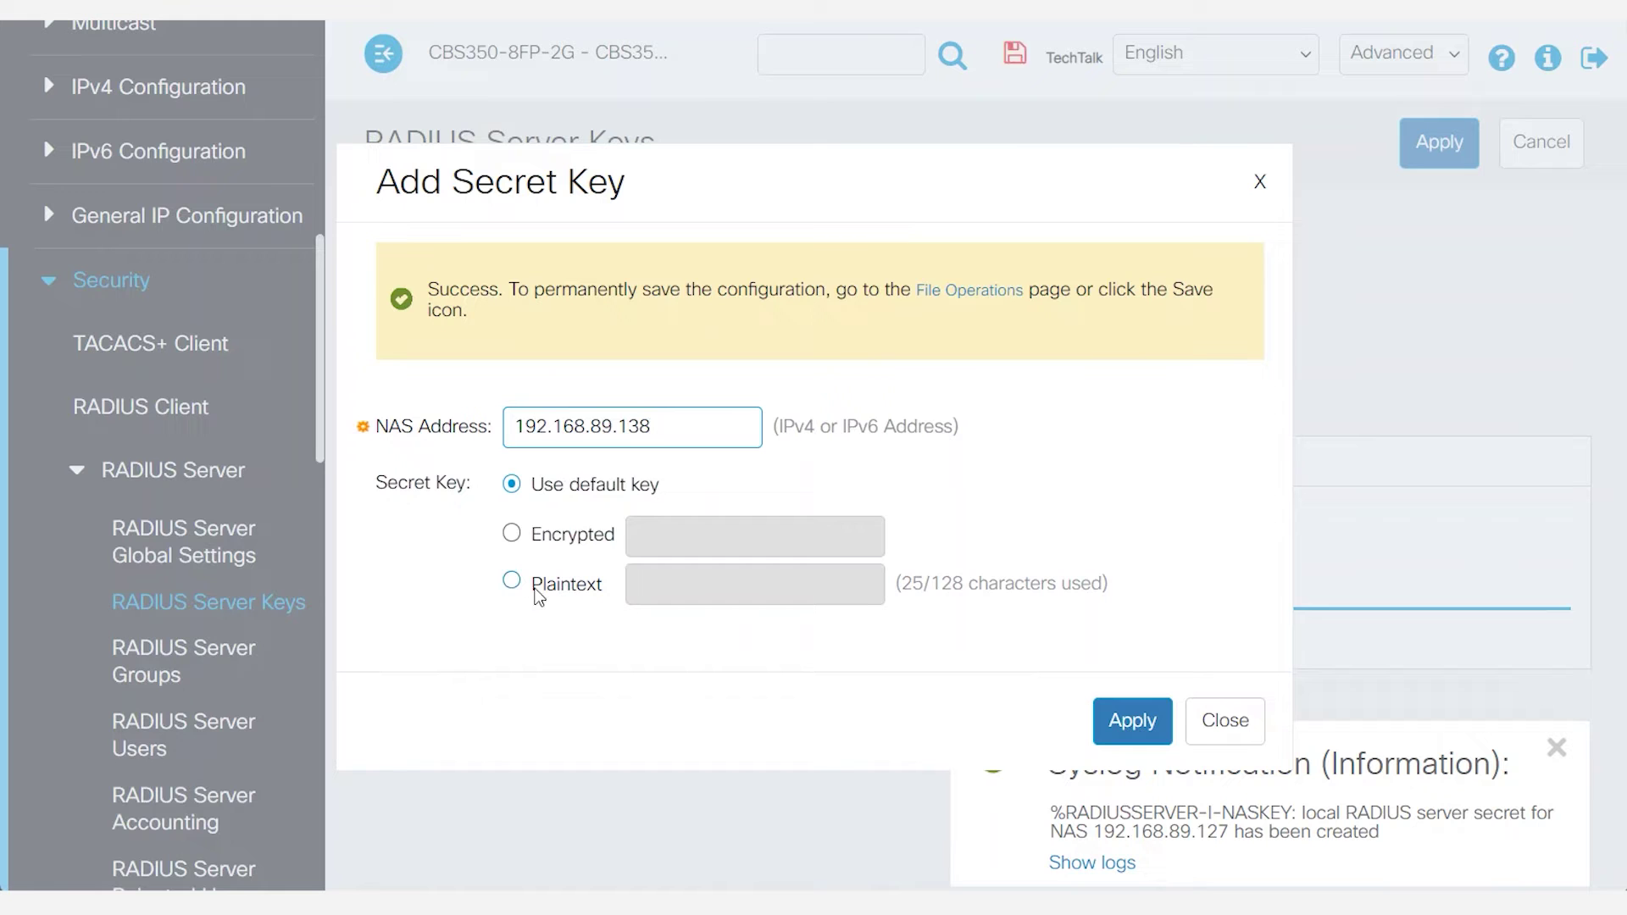
left_click(511, 581)
left_click(680, 591)
type("CiscoTechTalkRadiusServer")
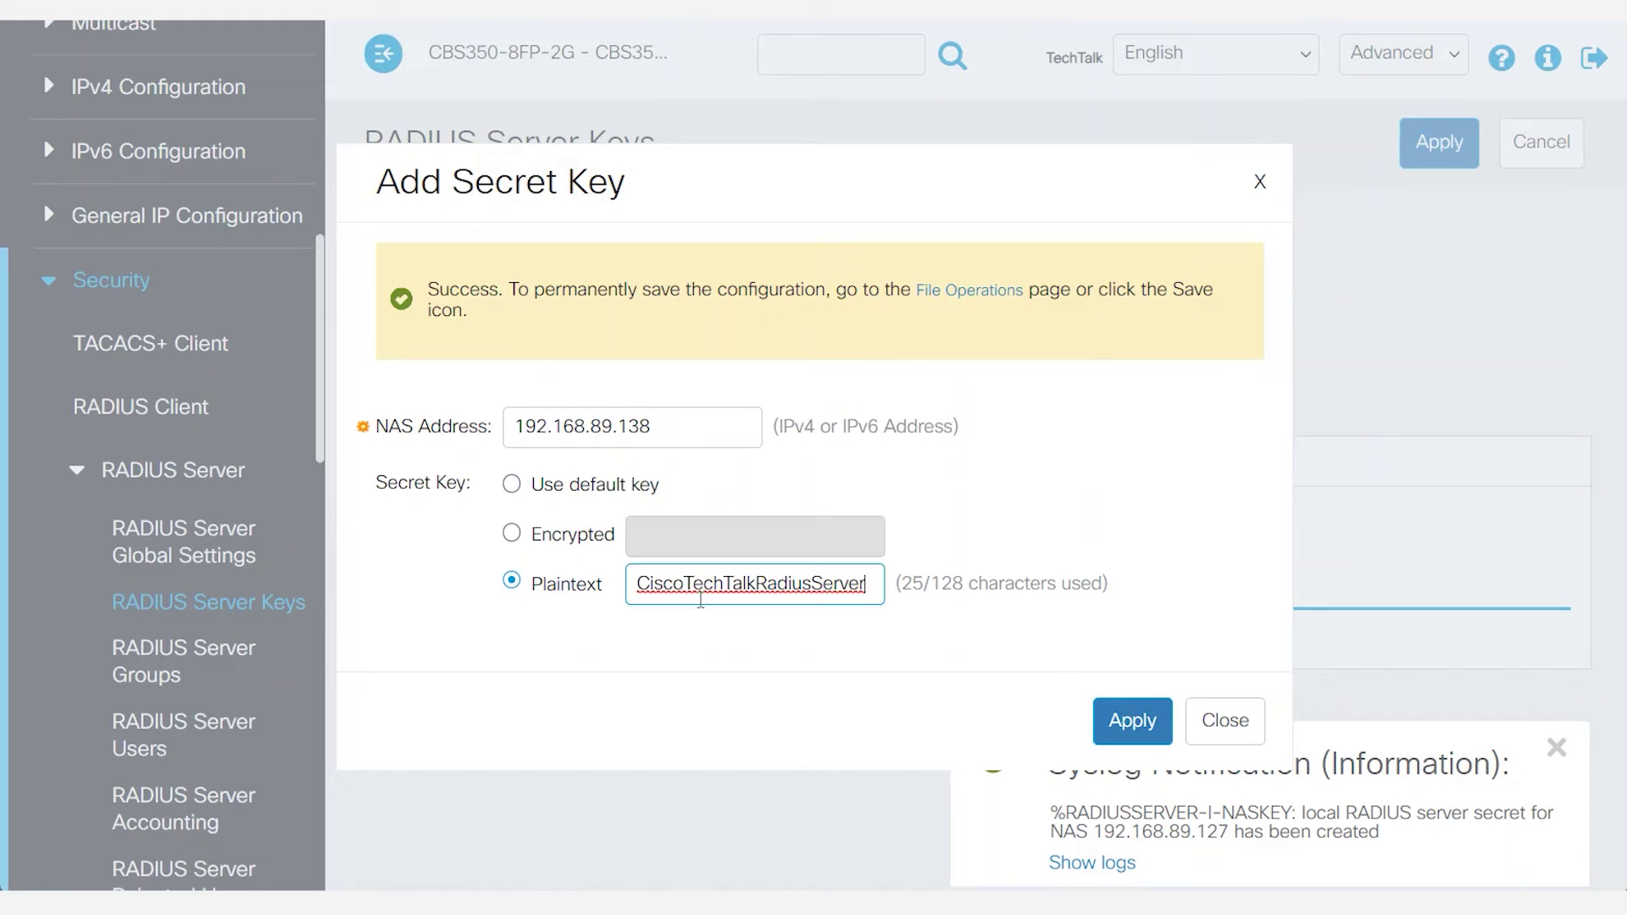
left_click(1135, 720)
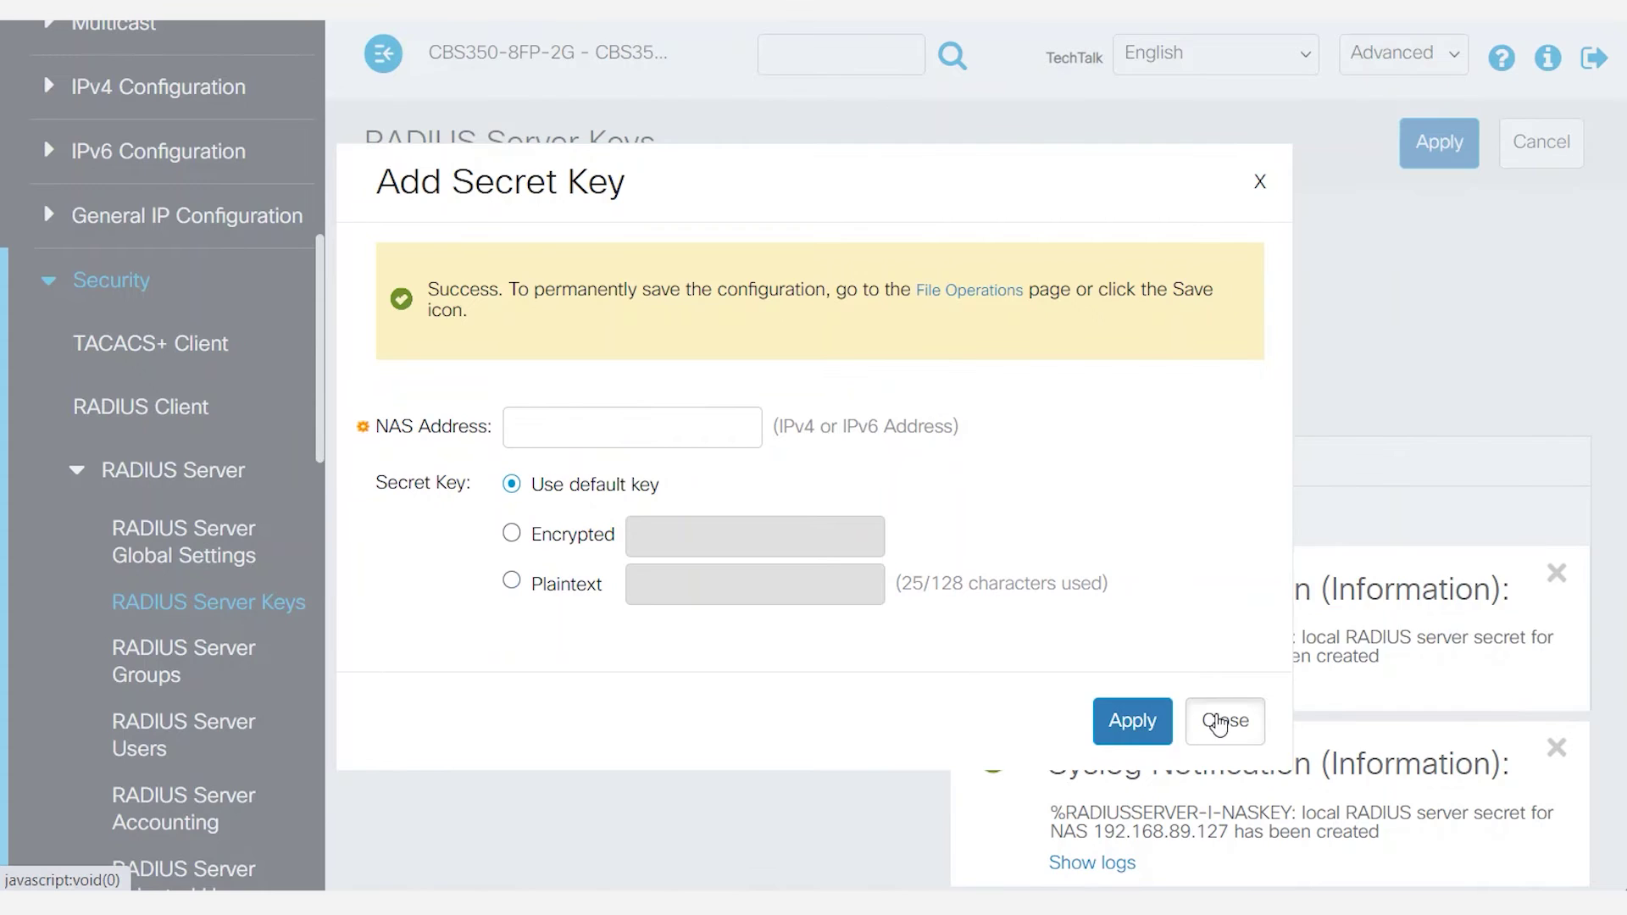
left_click(1221, 722)
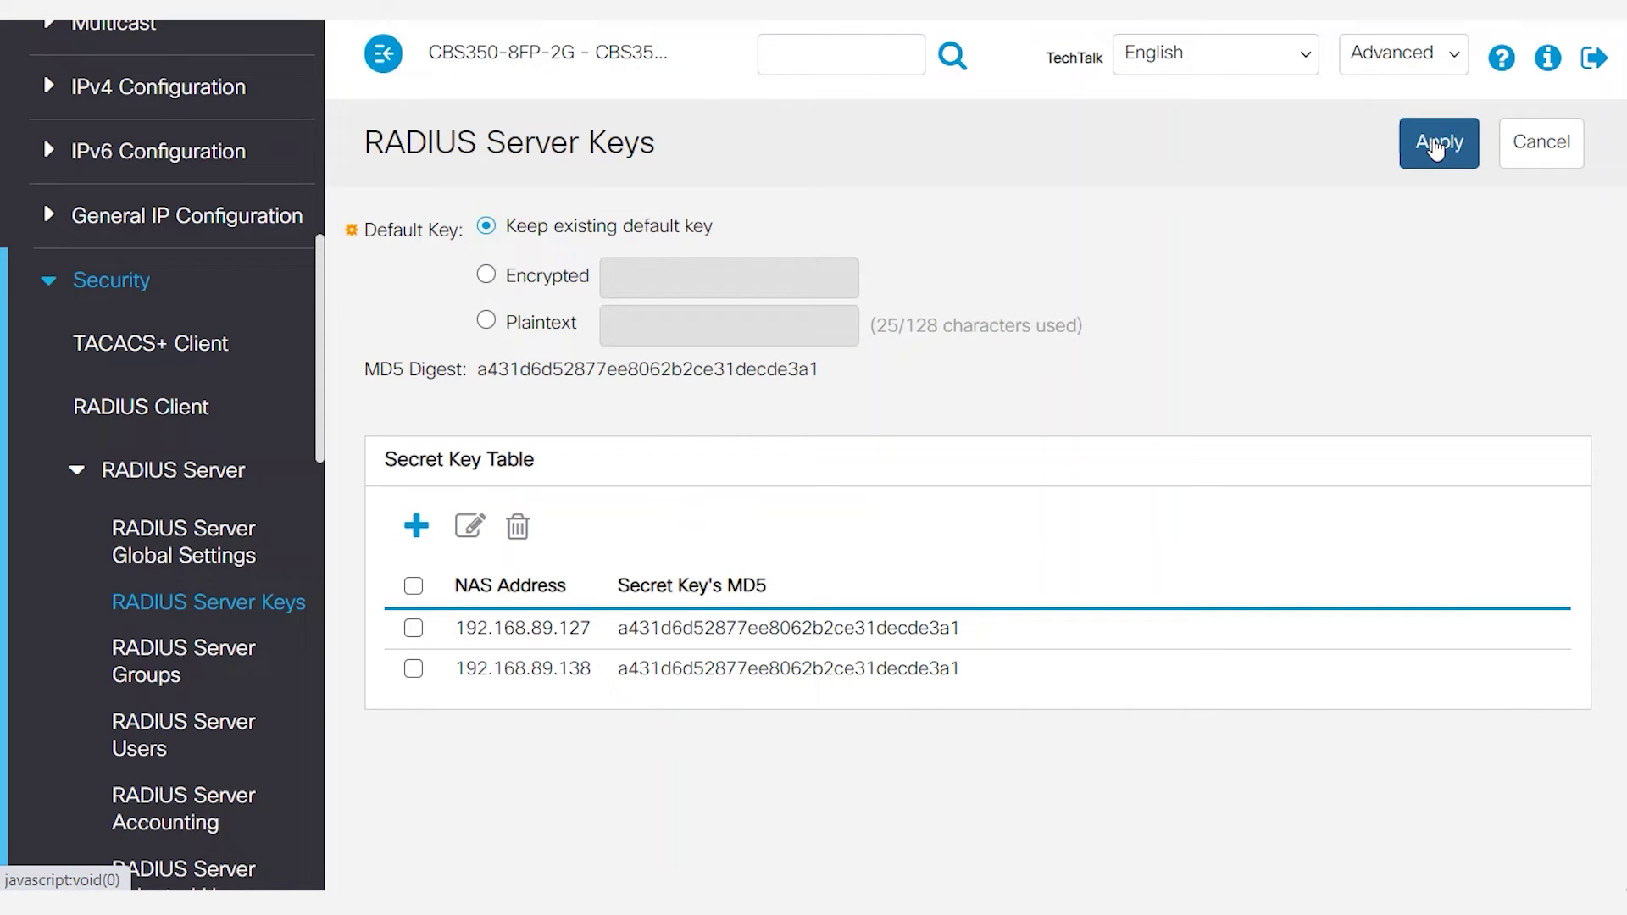
left_click(161, 671)
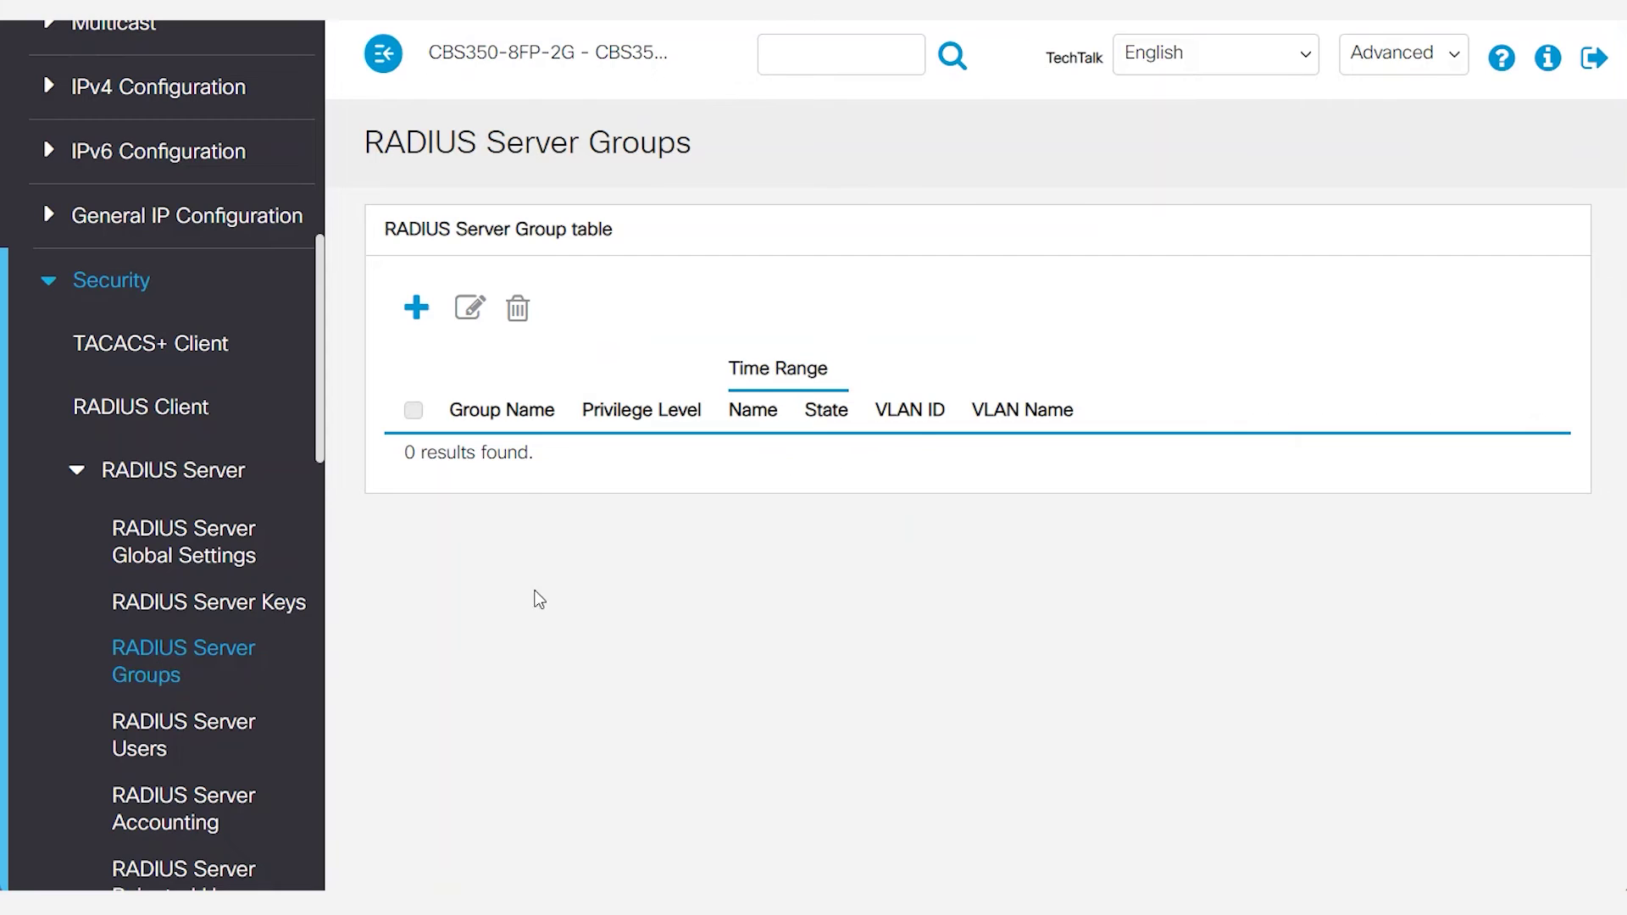
Create RADIUS server group RadiusAdmin with privilege level 15, then start adding a RADIUS user.
left_click(412, 313)
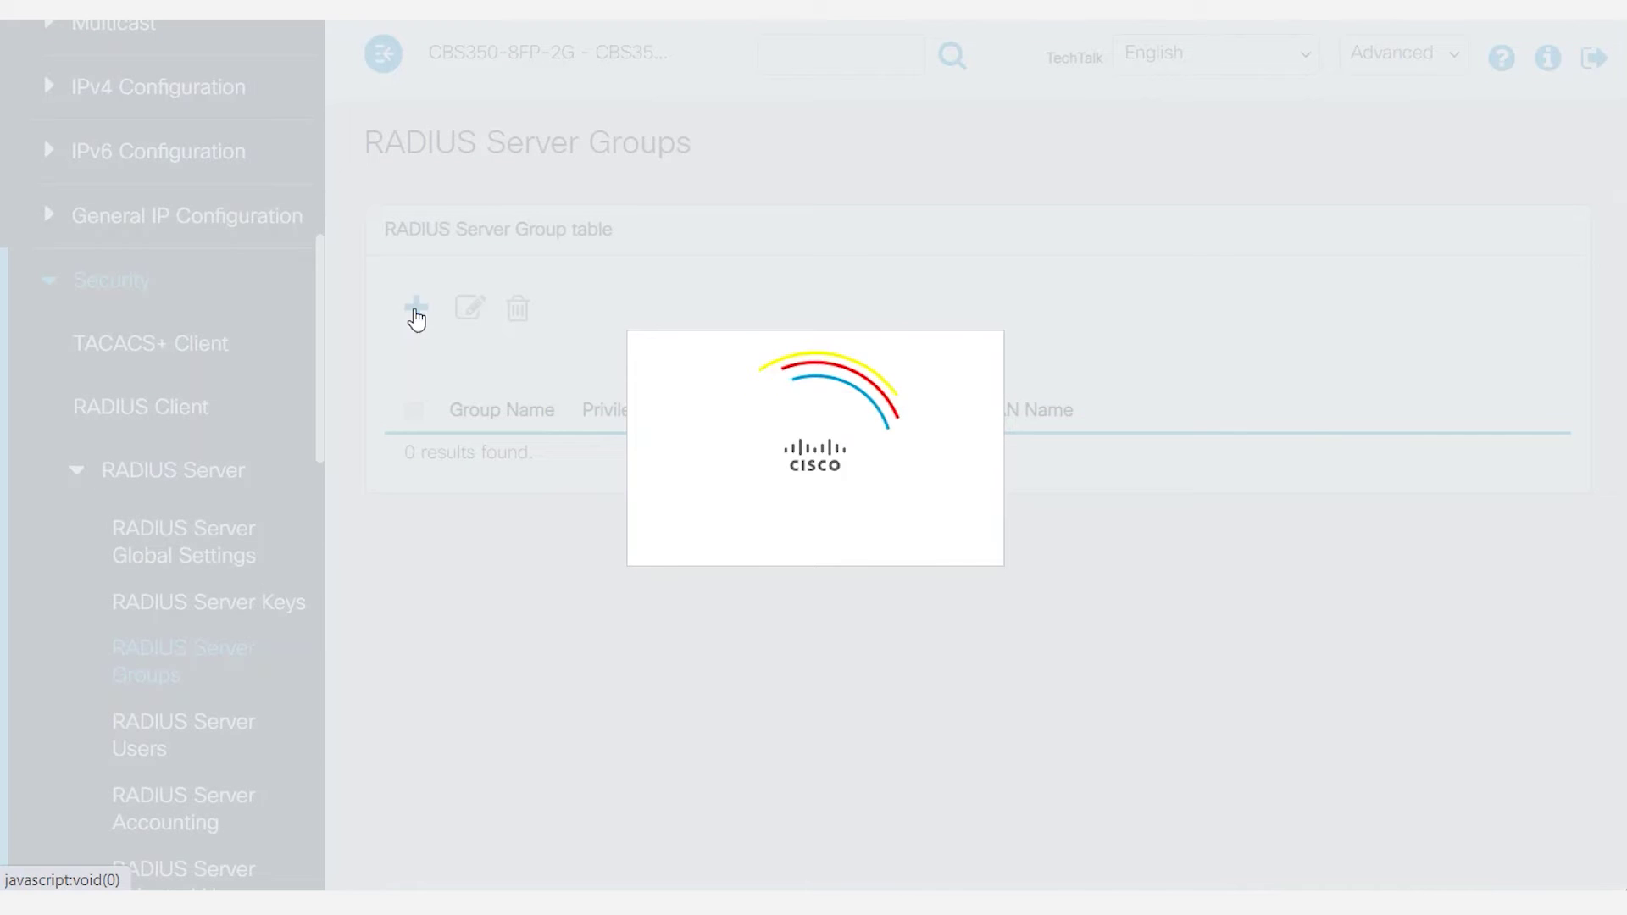
left_click(570, 264)
type("R")
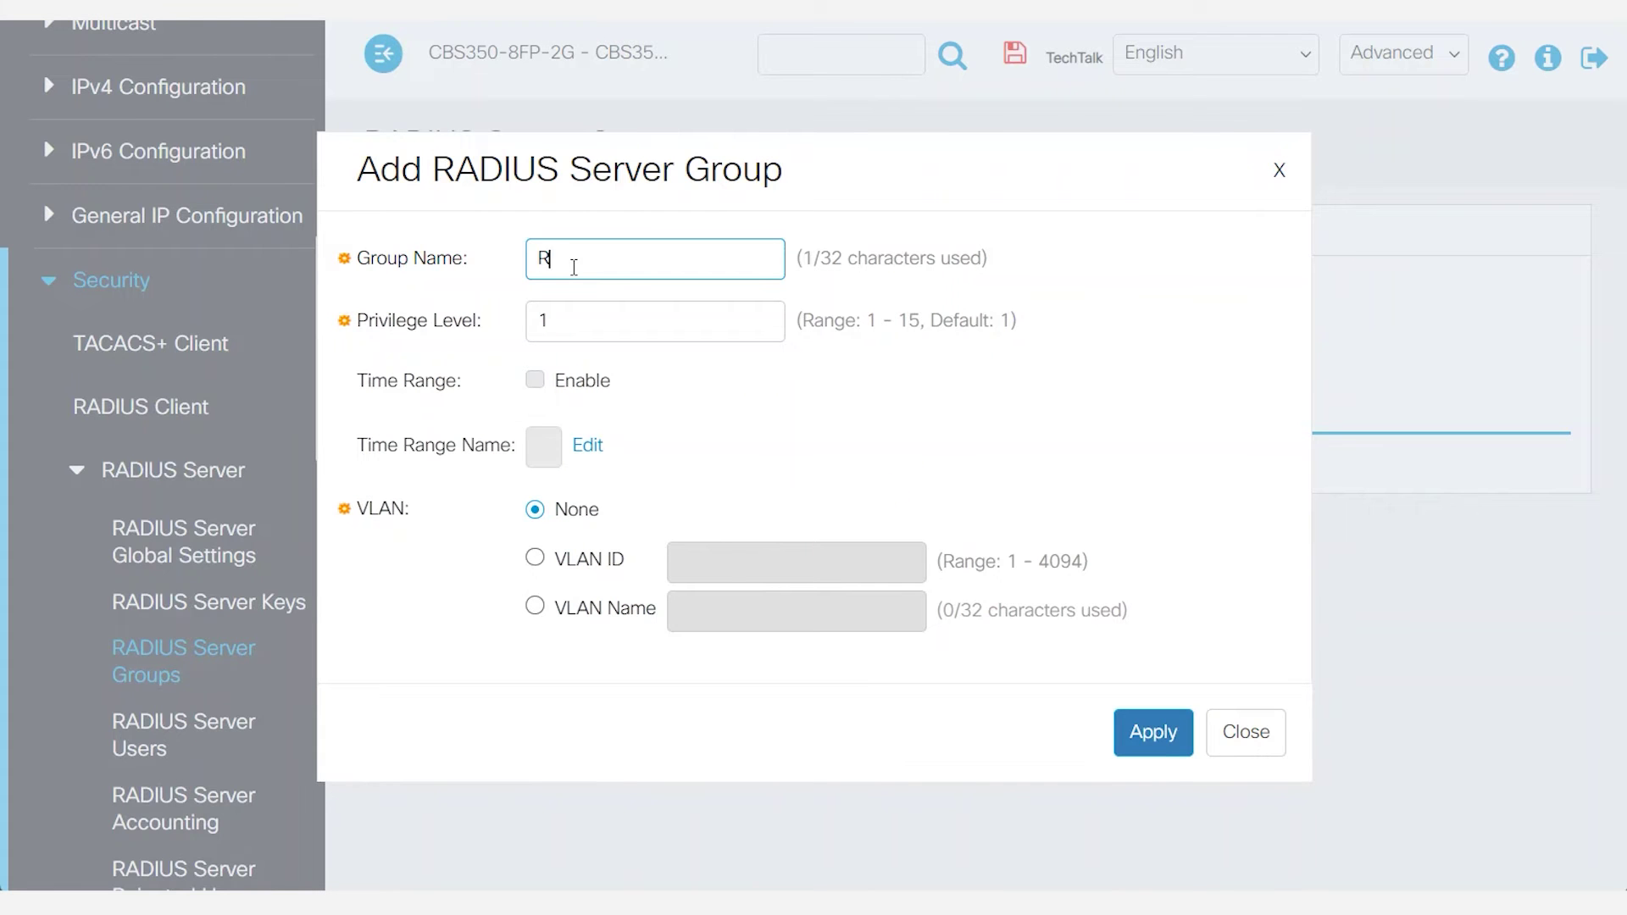
type("adiusAdmin")
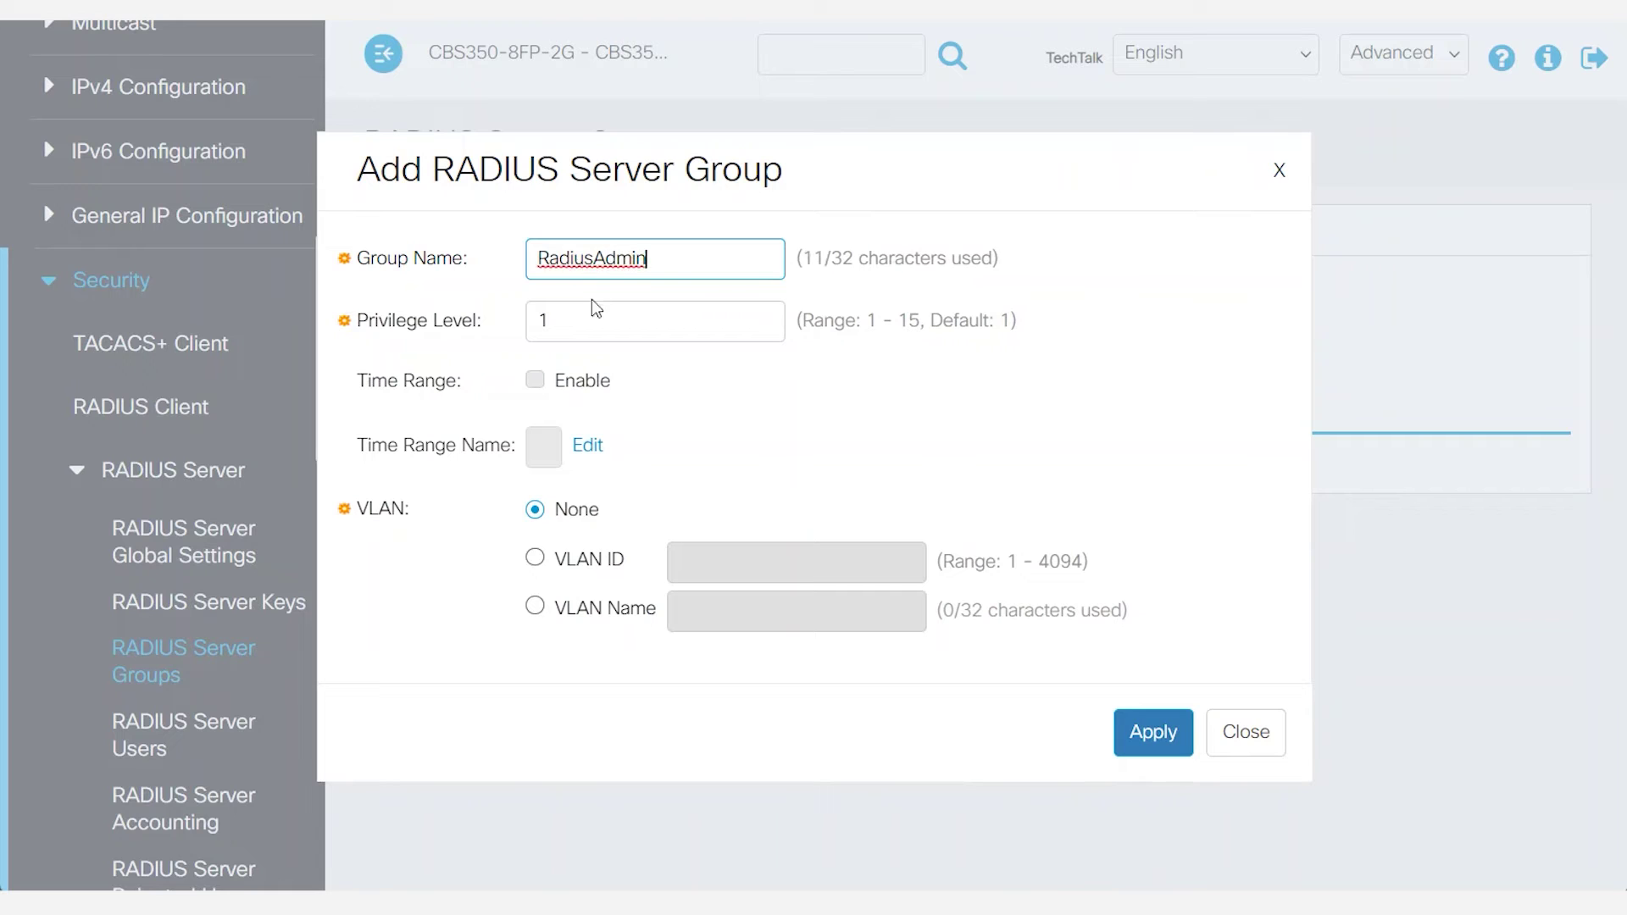
double_click(569, 323)
type("1")
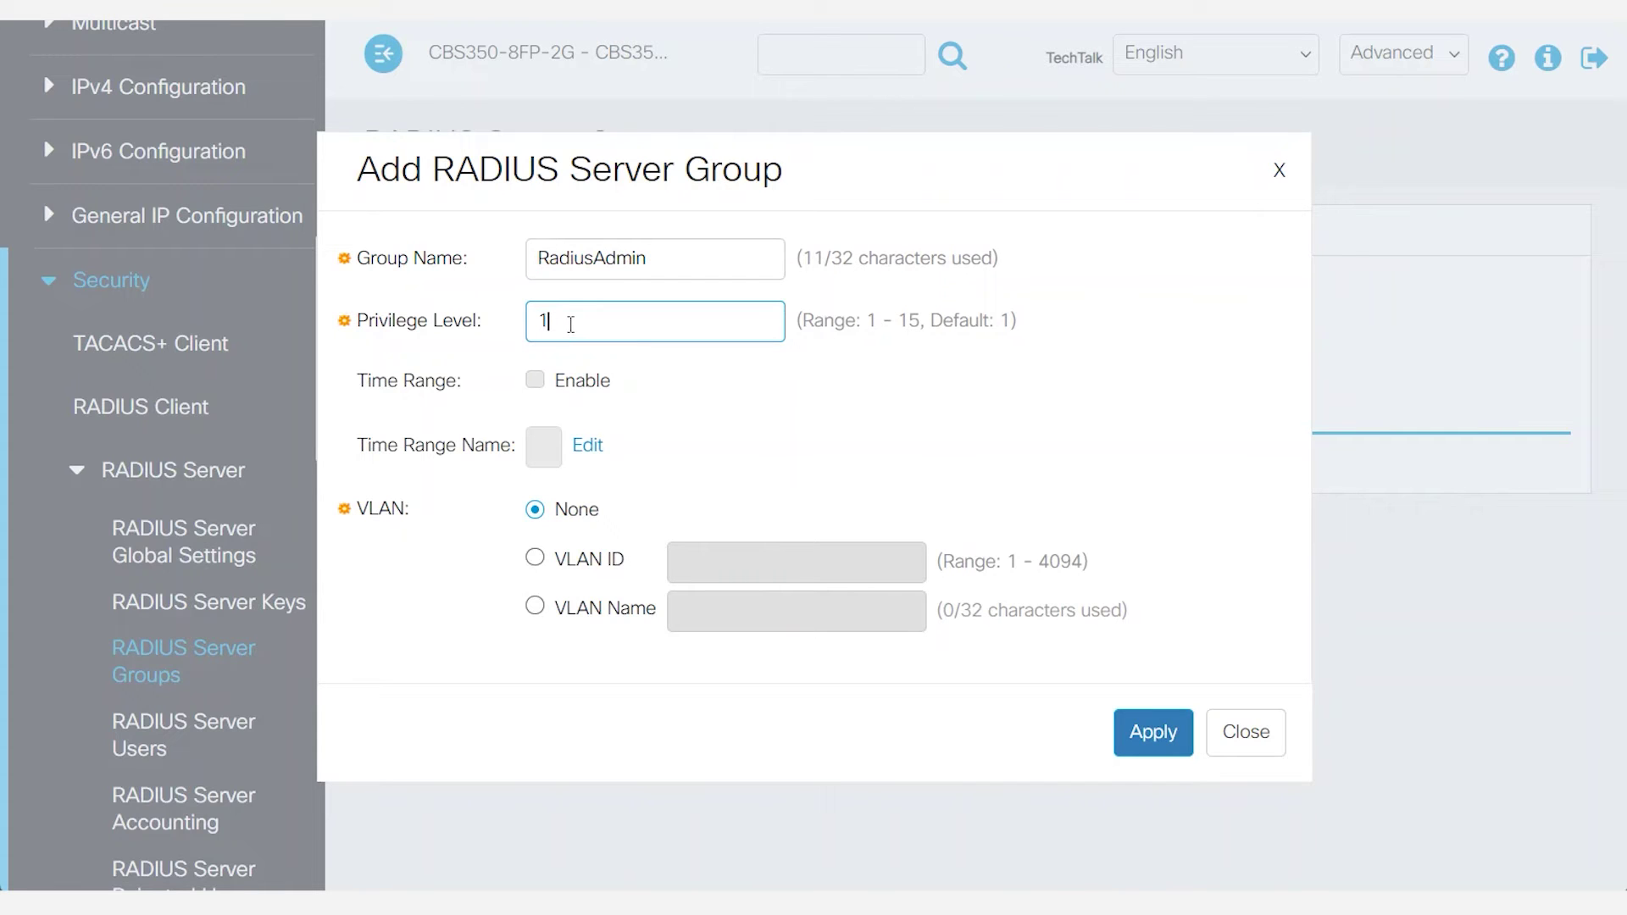
type("5")
left_click(745, 437)
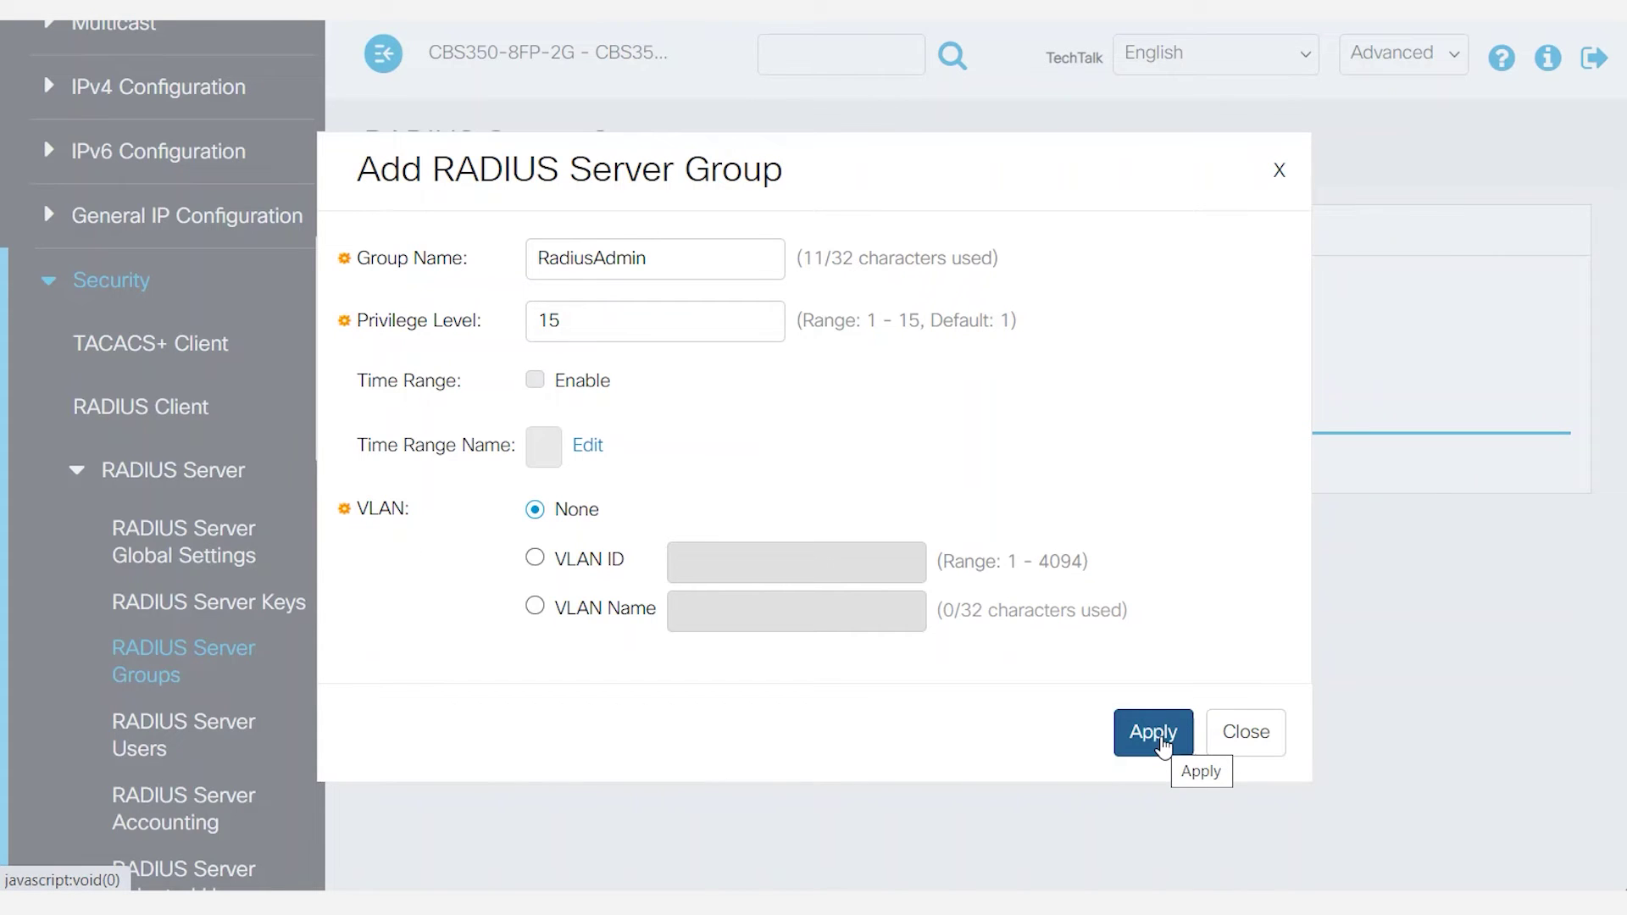
left_click(1163, 745)
left_click(1245, 741)
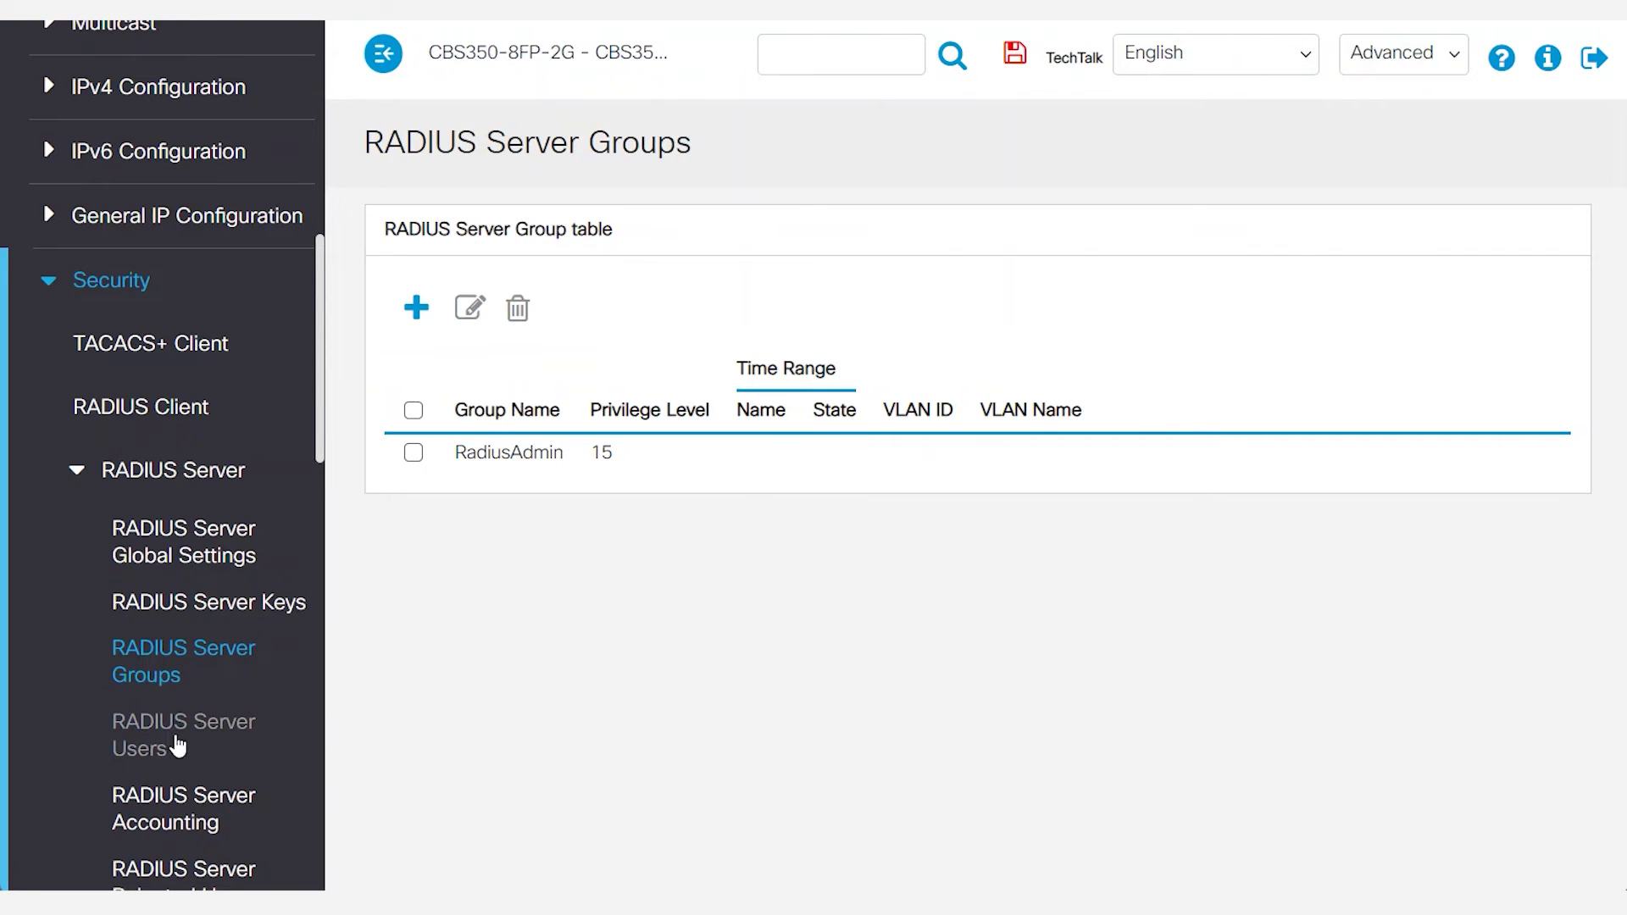
left_click(178, 744)
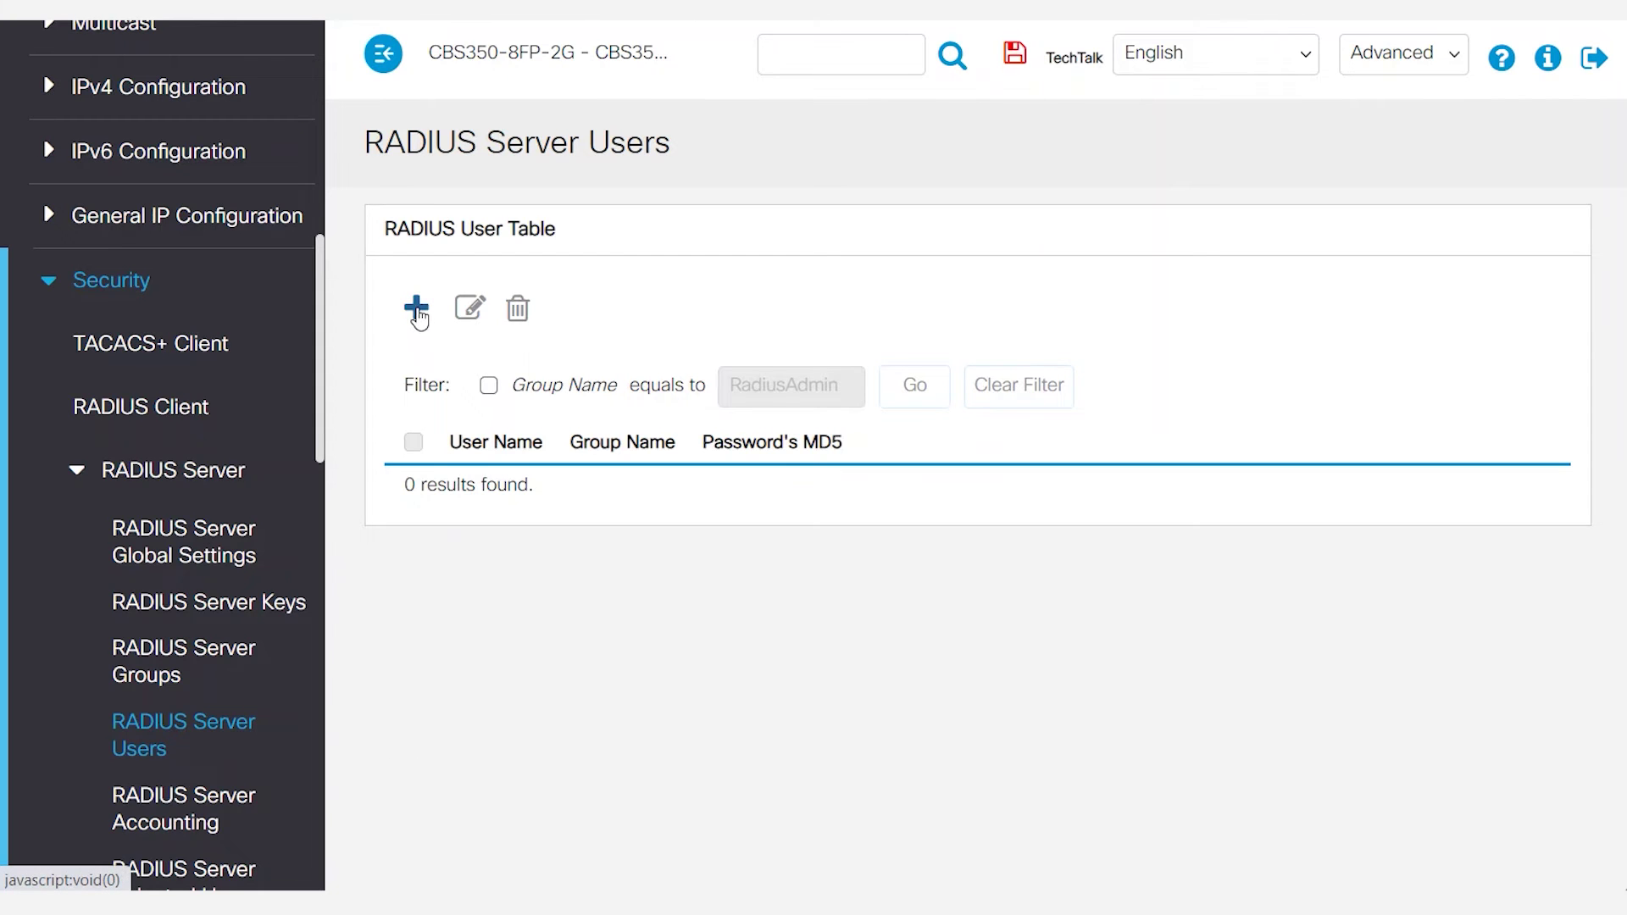
left_click(416, 310)
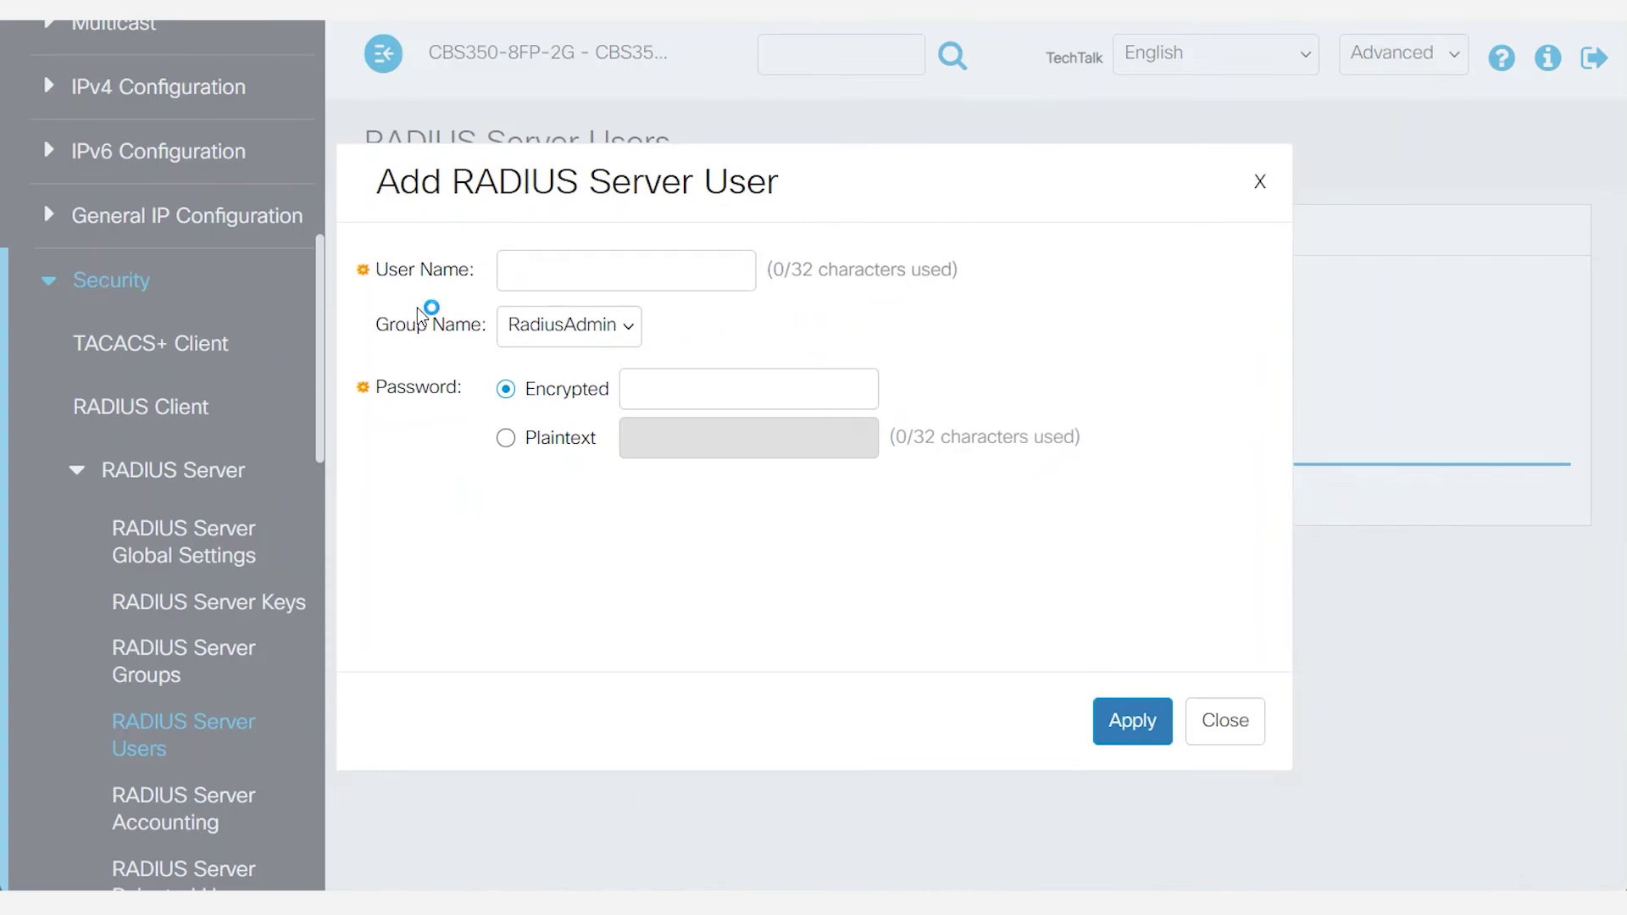
Add RADIUS user Admin to group RadiusAdmin with a plaintext password.
left_click(537, 270)
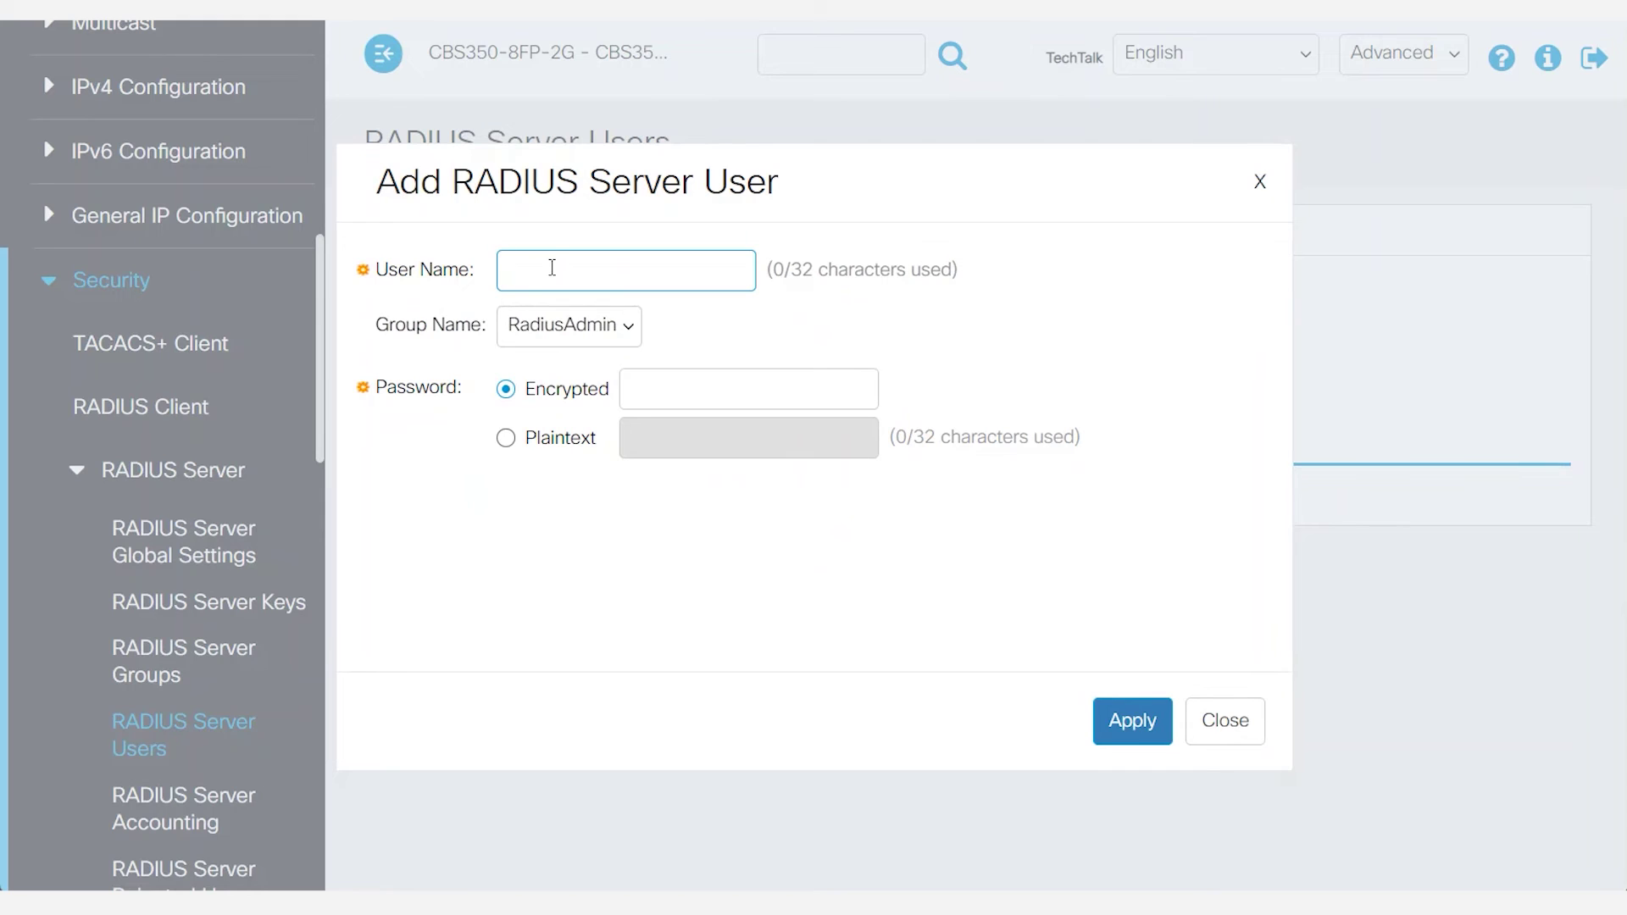
type("Admin")
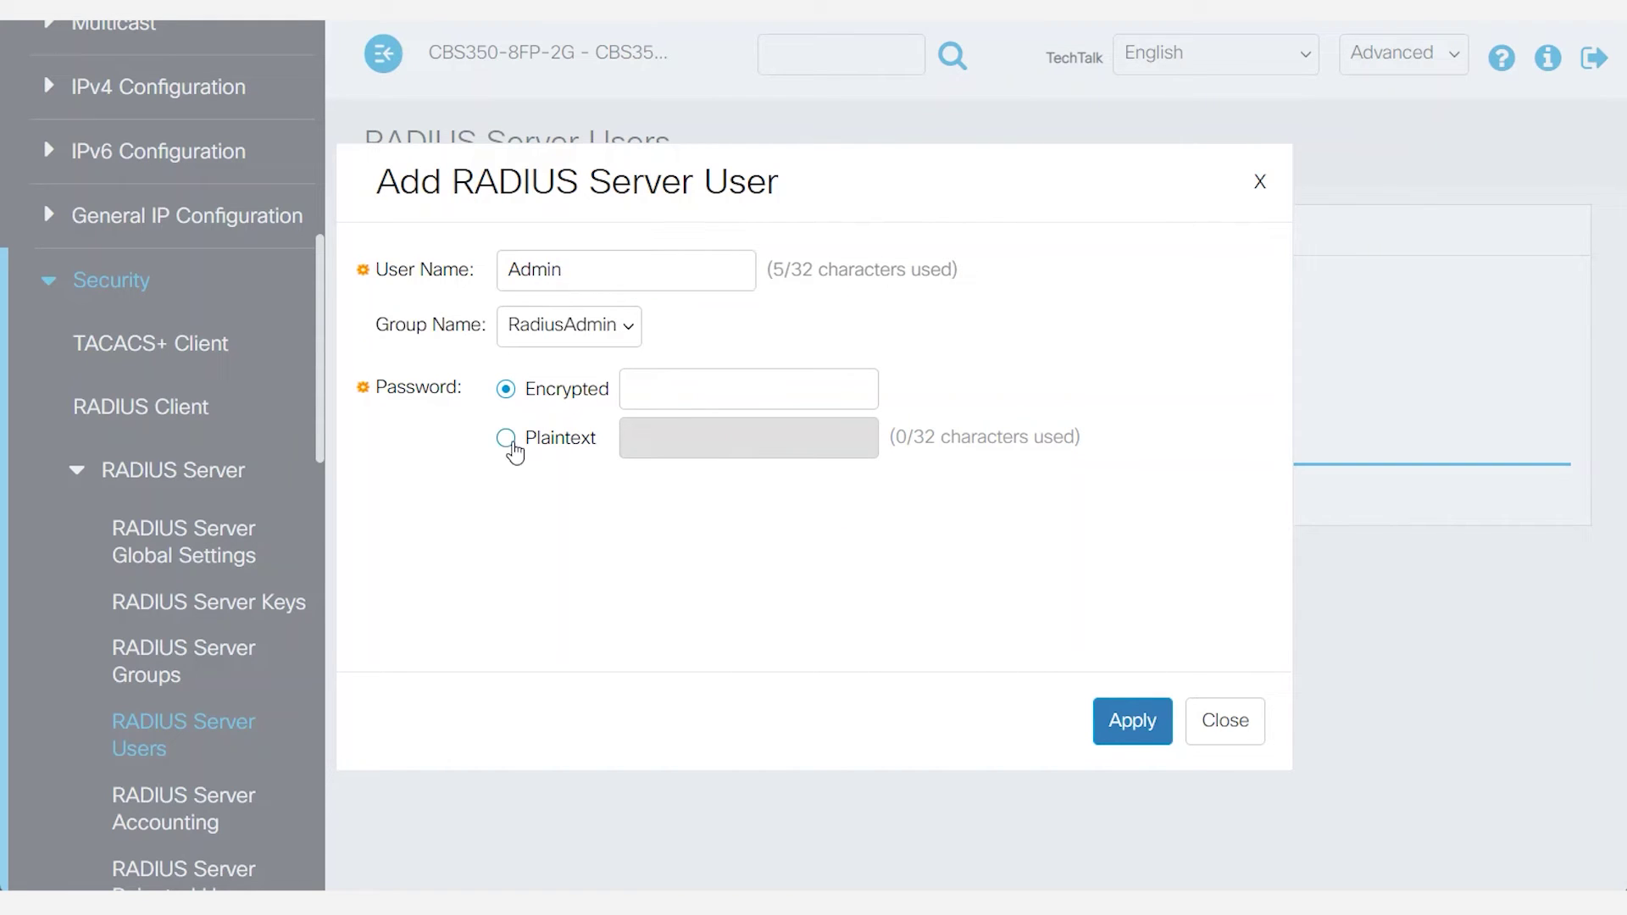
left_click(510, 441)
left_click(658, 438)
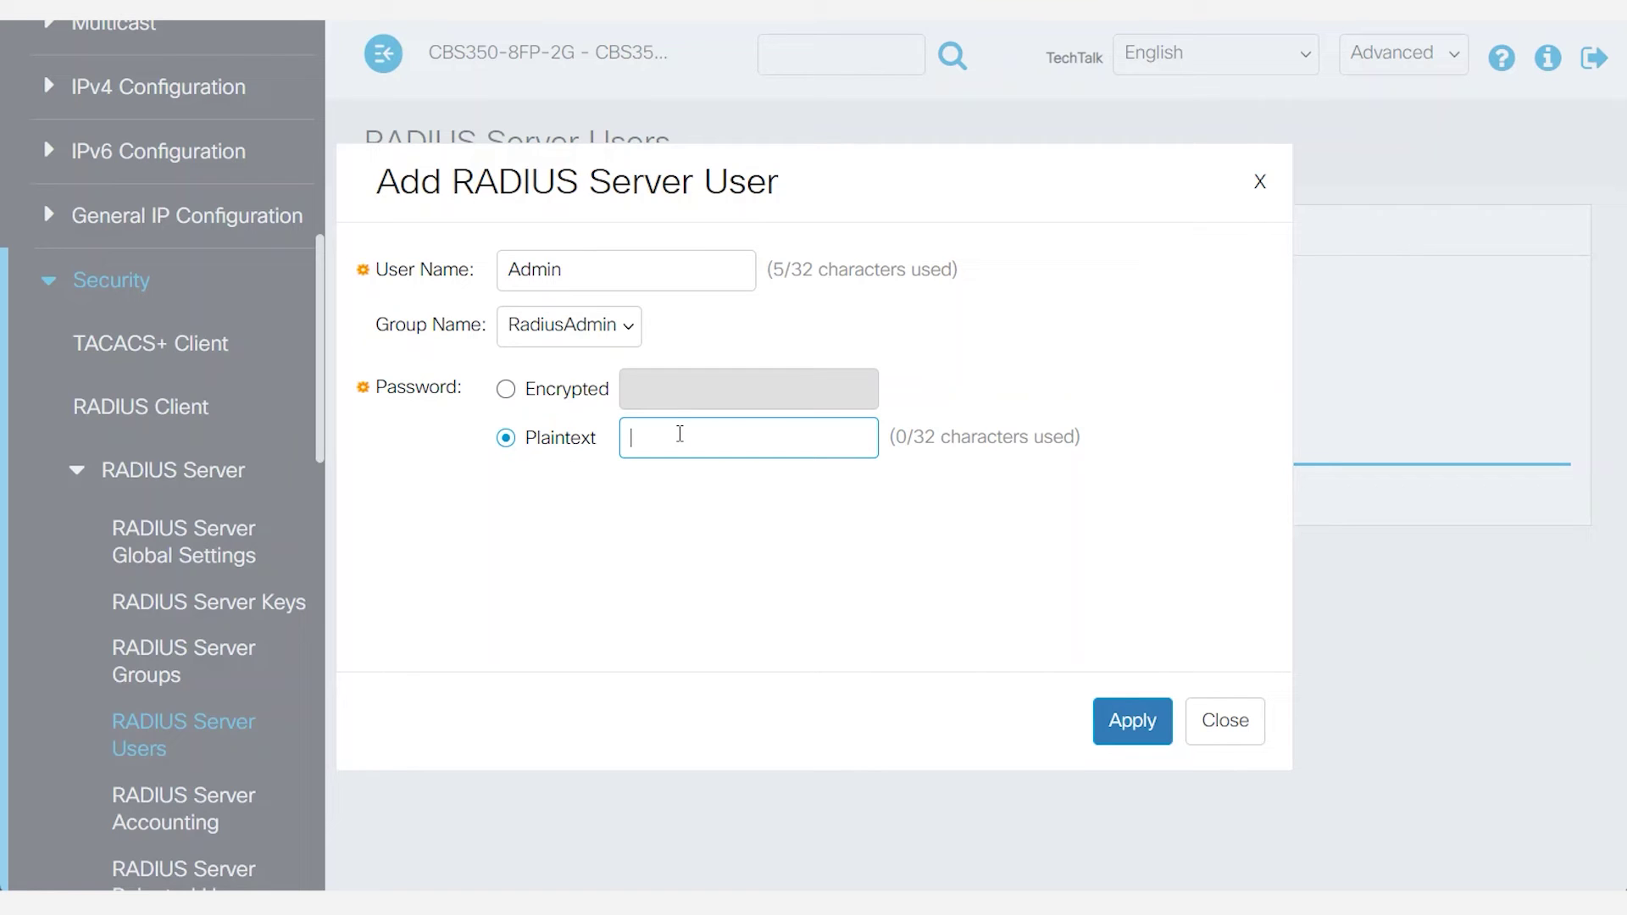
type("Admin")
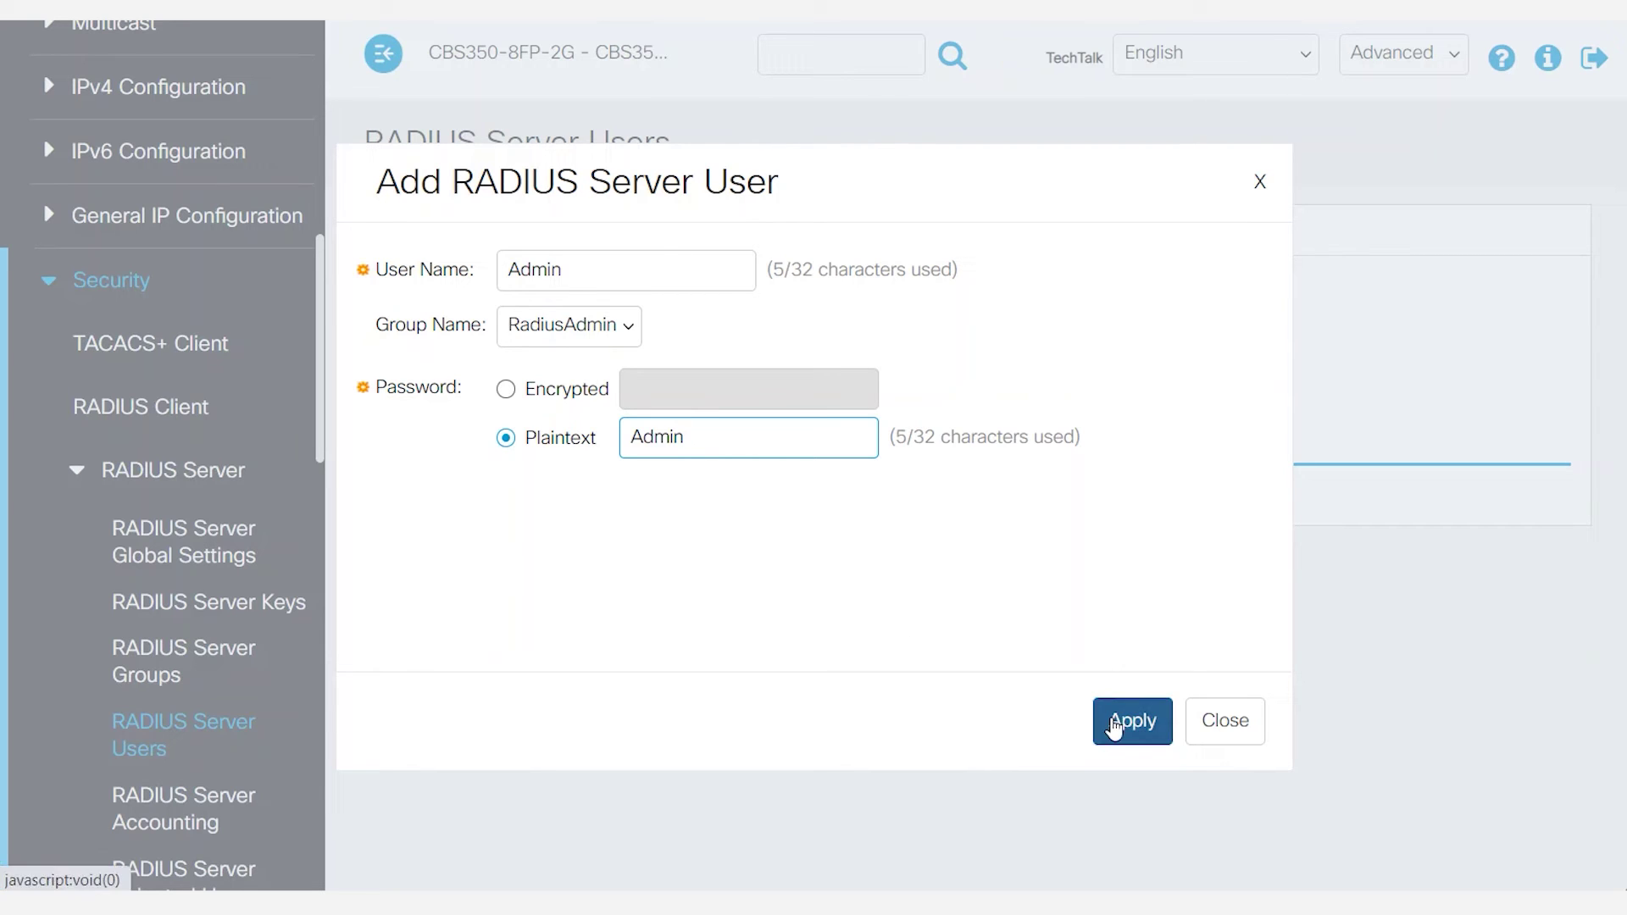
left_click(1119, 725)
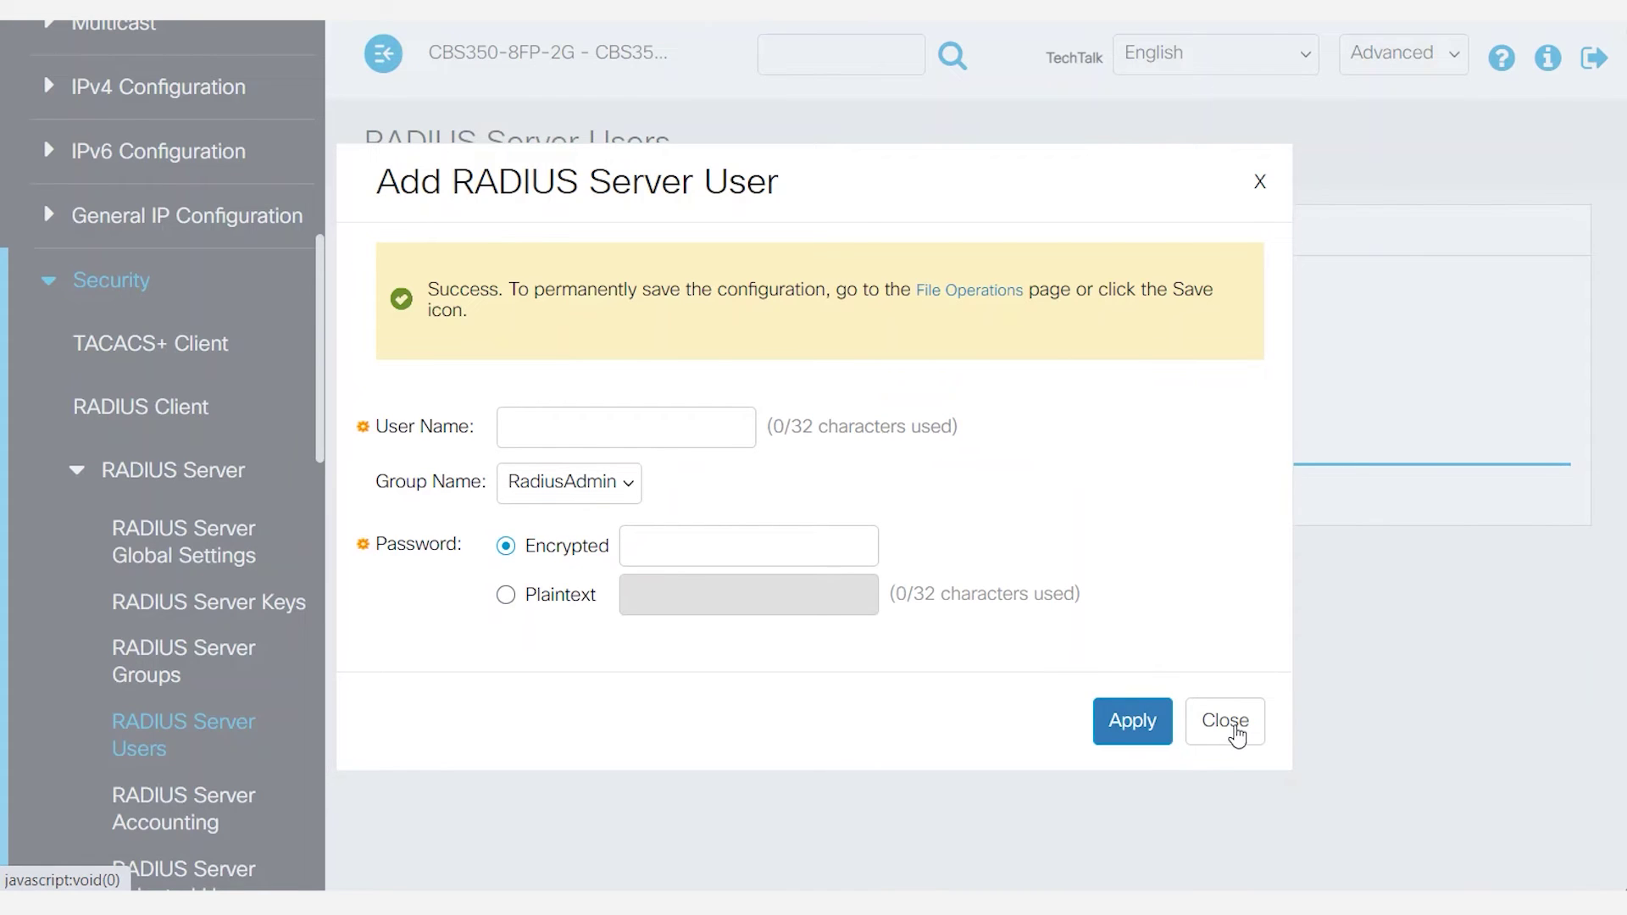
left_click(1231, 729)
scroll(215, 399, "down", 8)
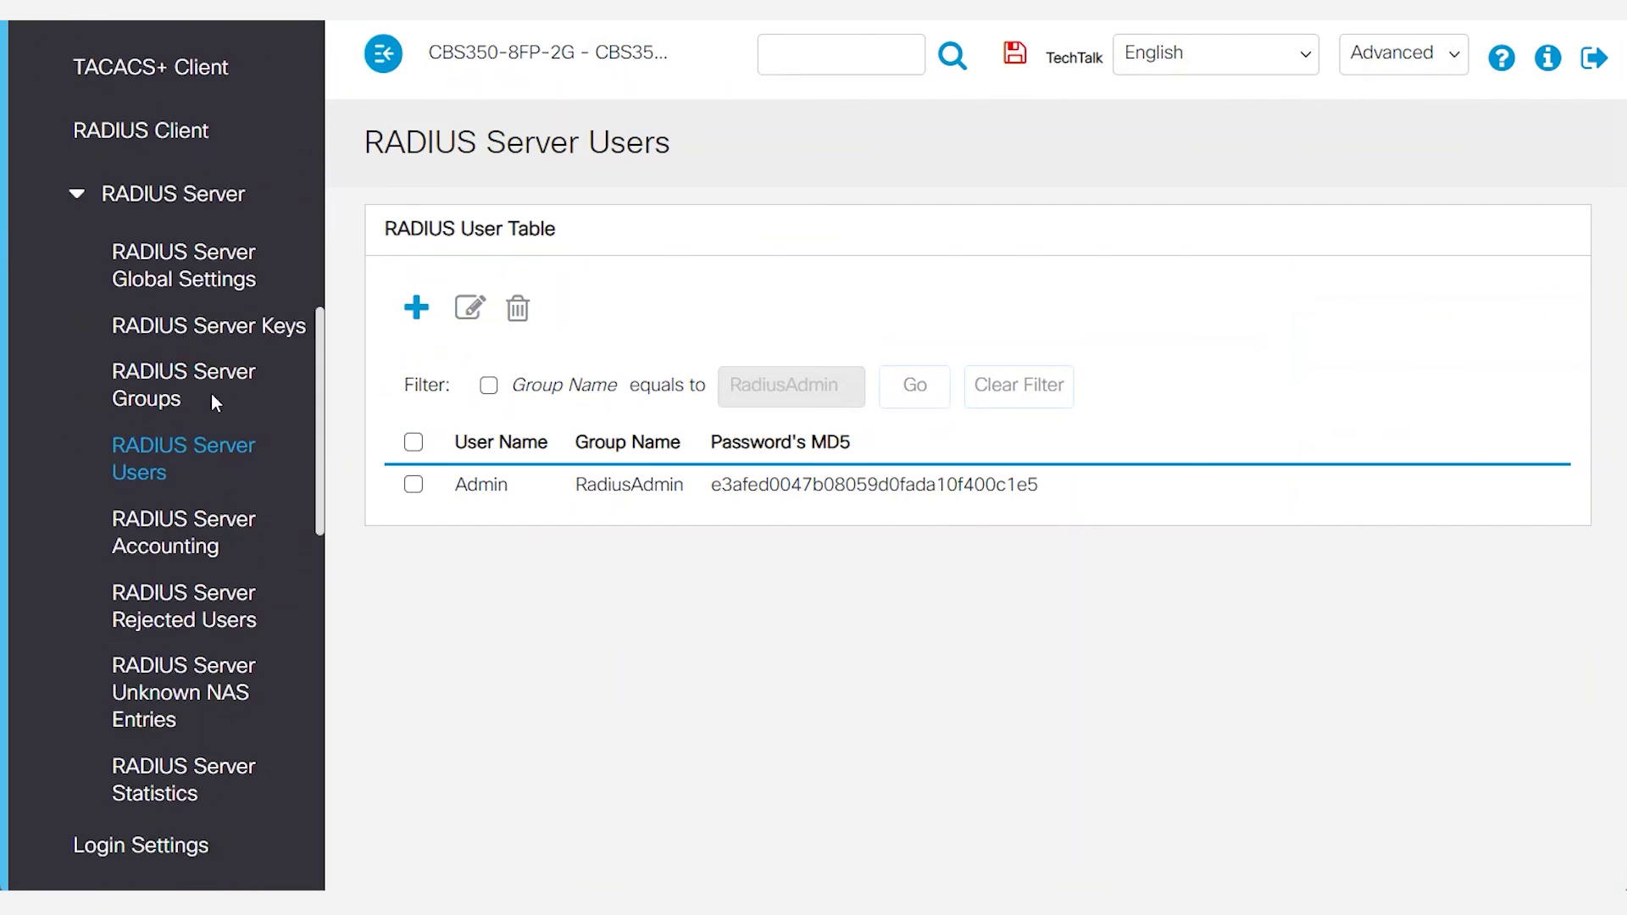
scroll(195, 627, "down", 2)
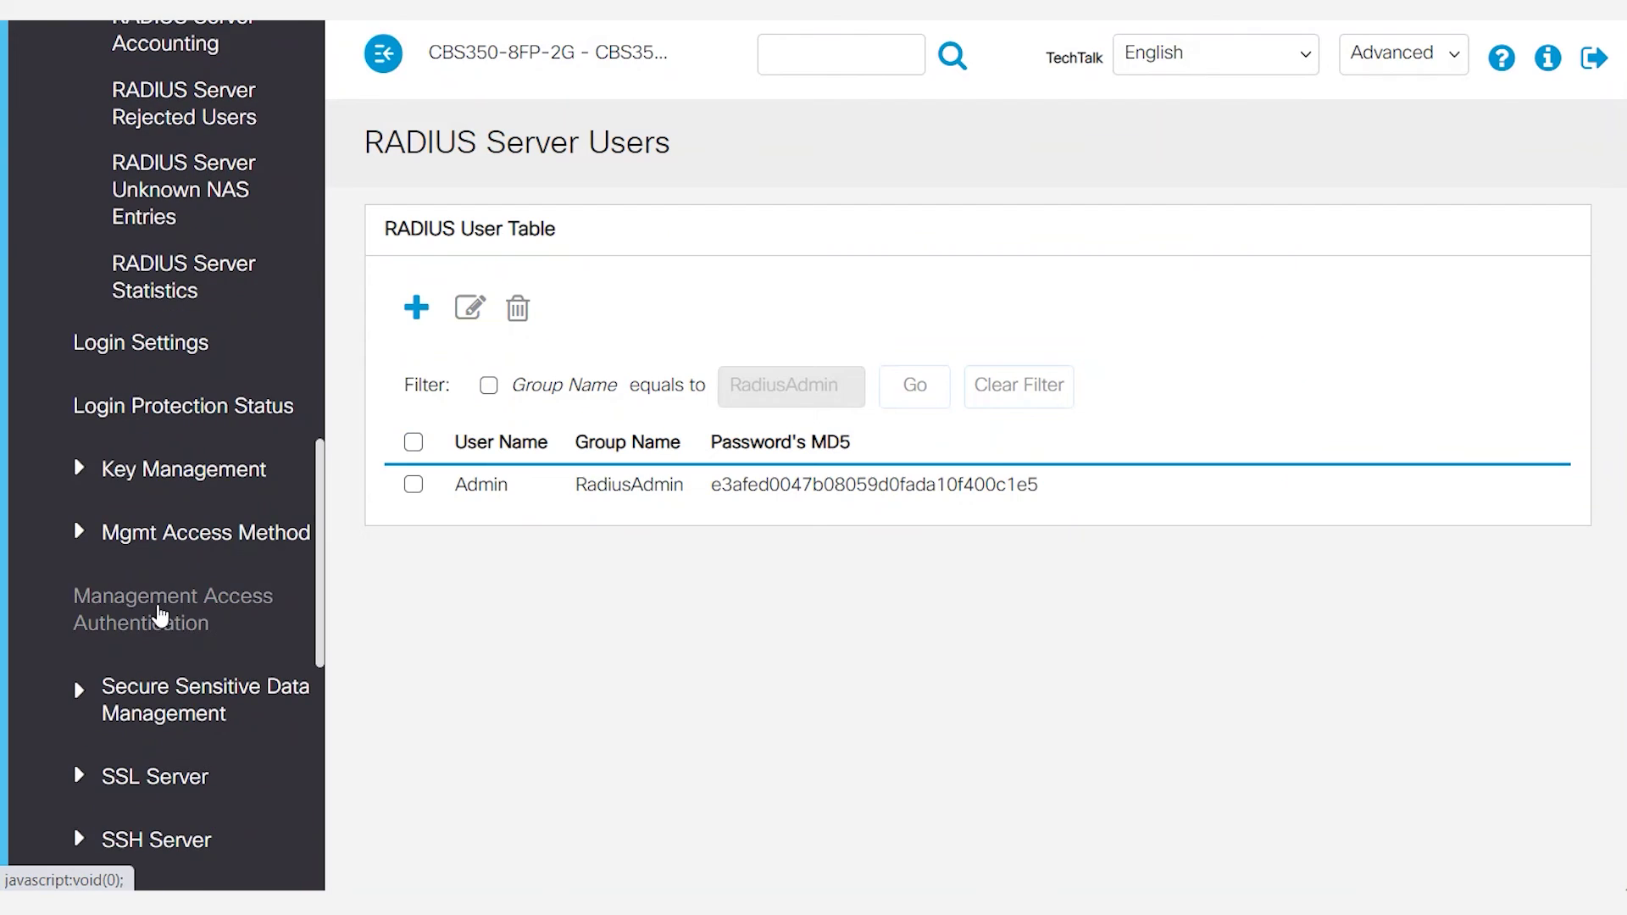
left_click(160, 618)
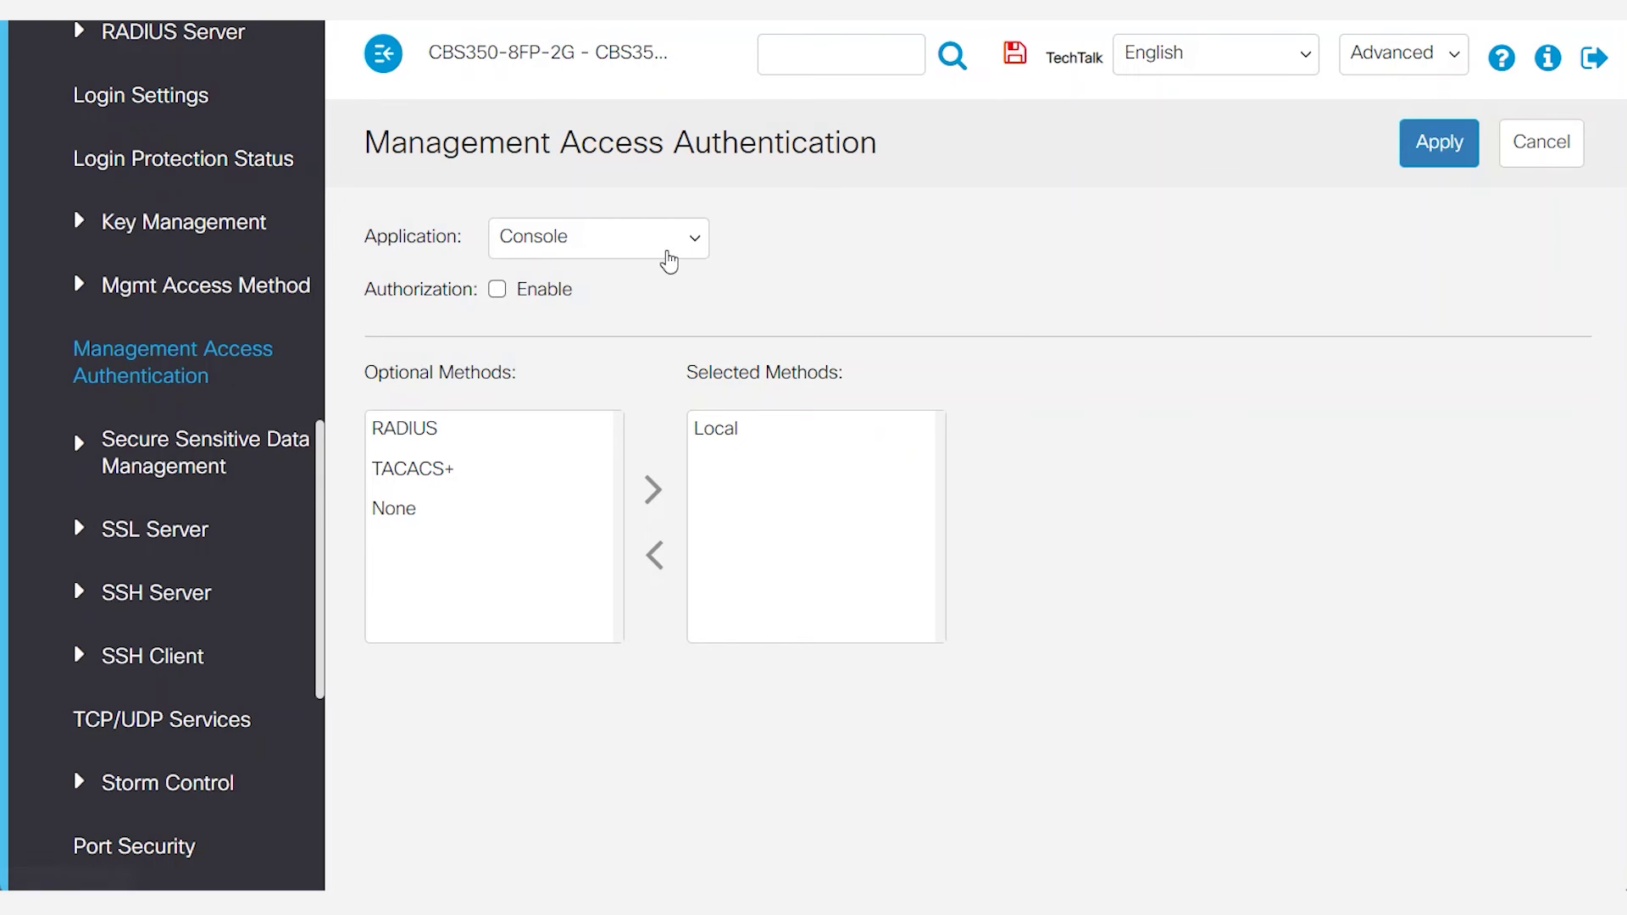
Choose Secure HTTP (HTTPS) and add RADIUS to its selected authentication methods.
left_click(686, 247)
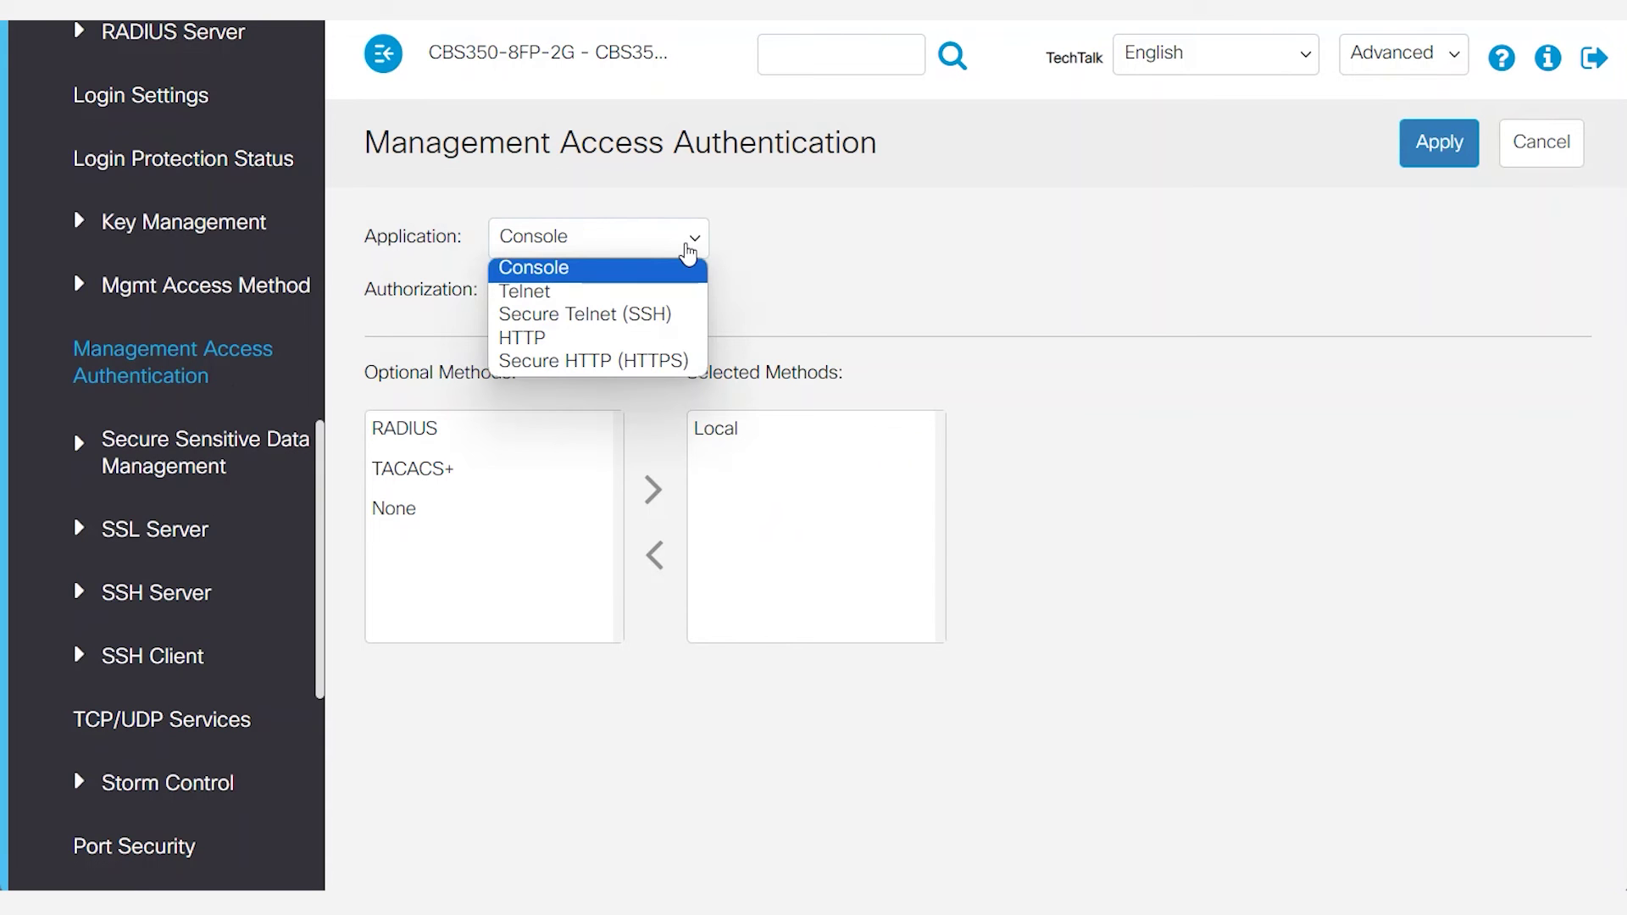
left_click(614, 361)
left_click(575, 480)
left_click(587, 503)
left_click(432, 466)
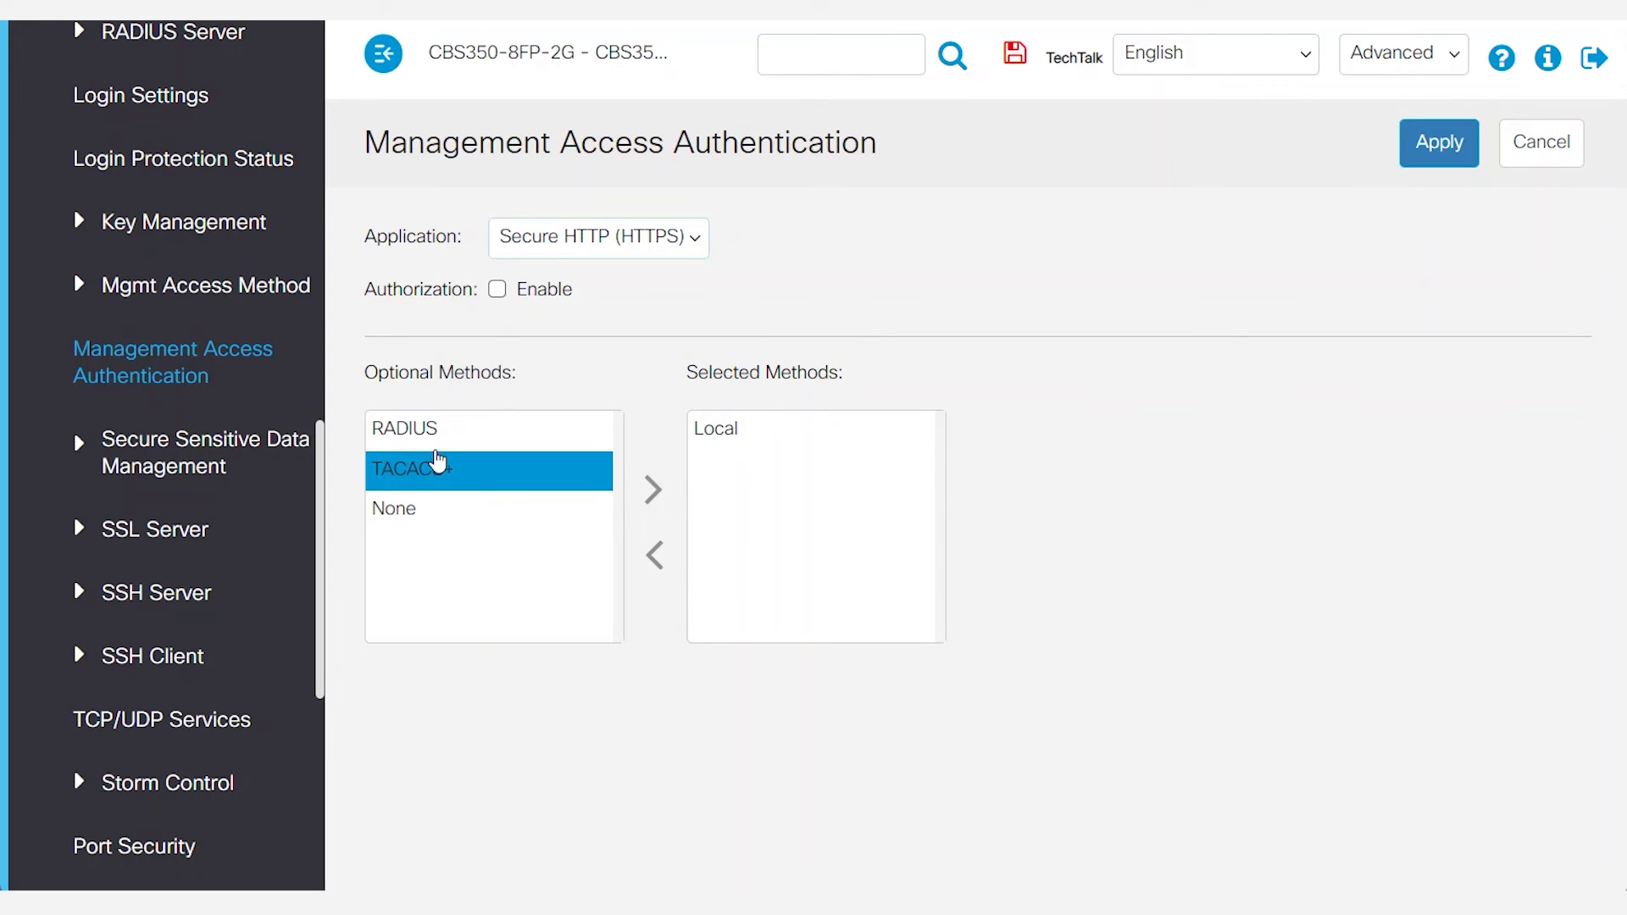
left_click(424, 439)
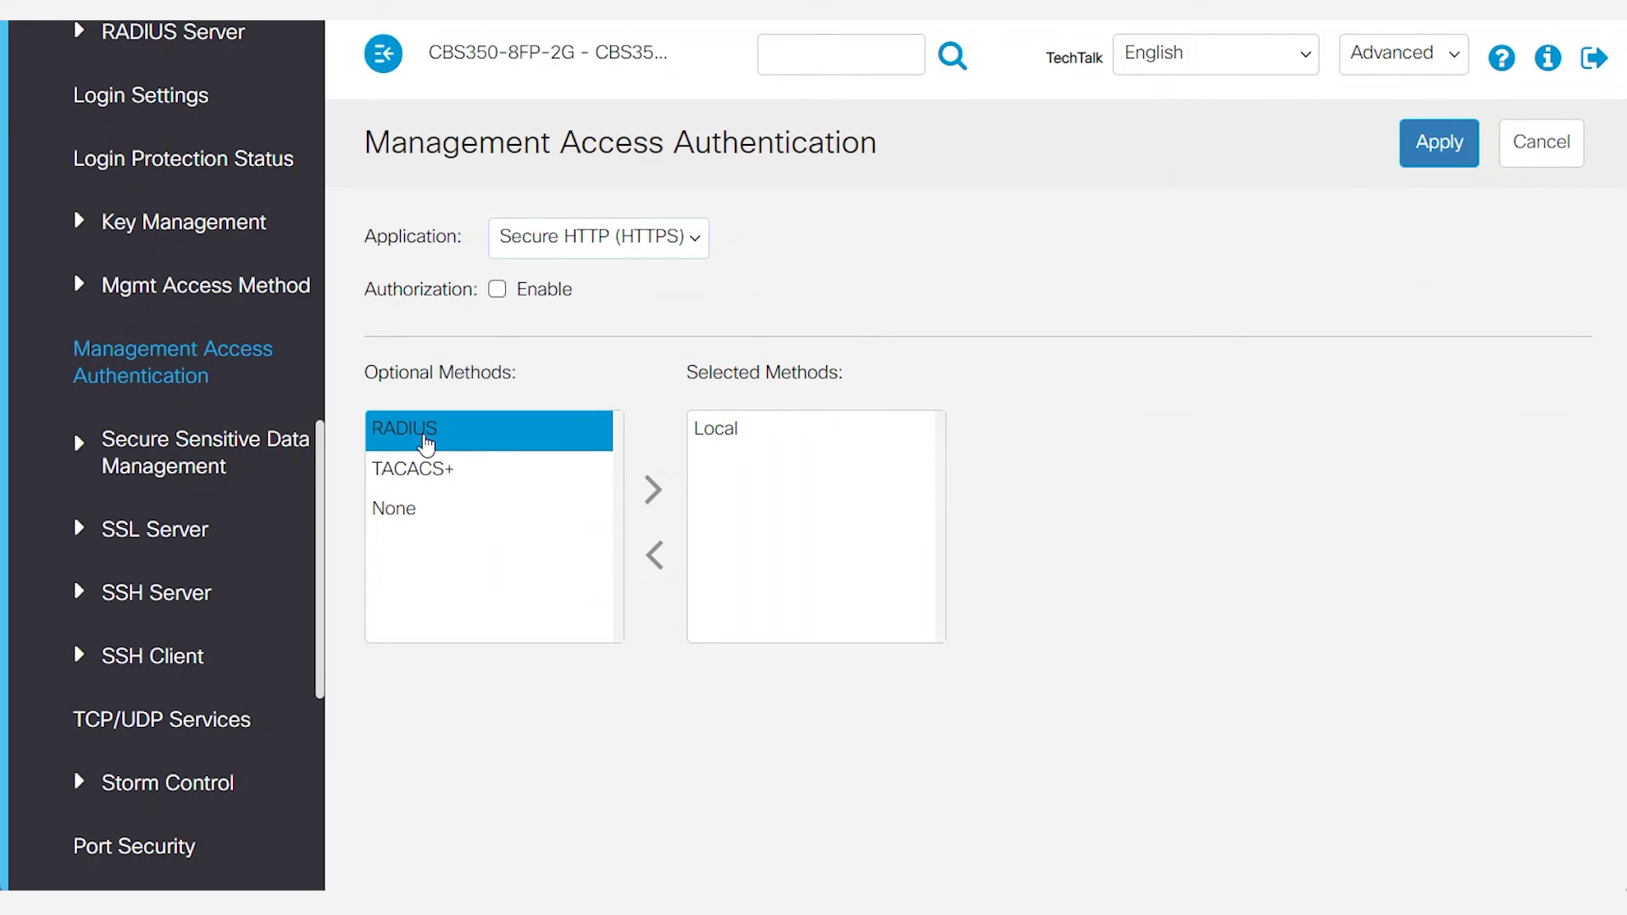
left_click(653, 490)
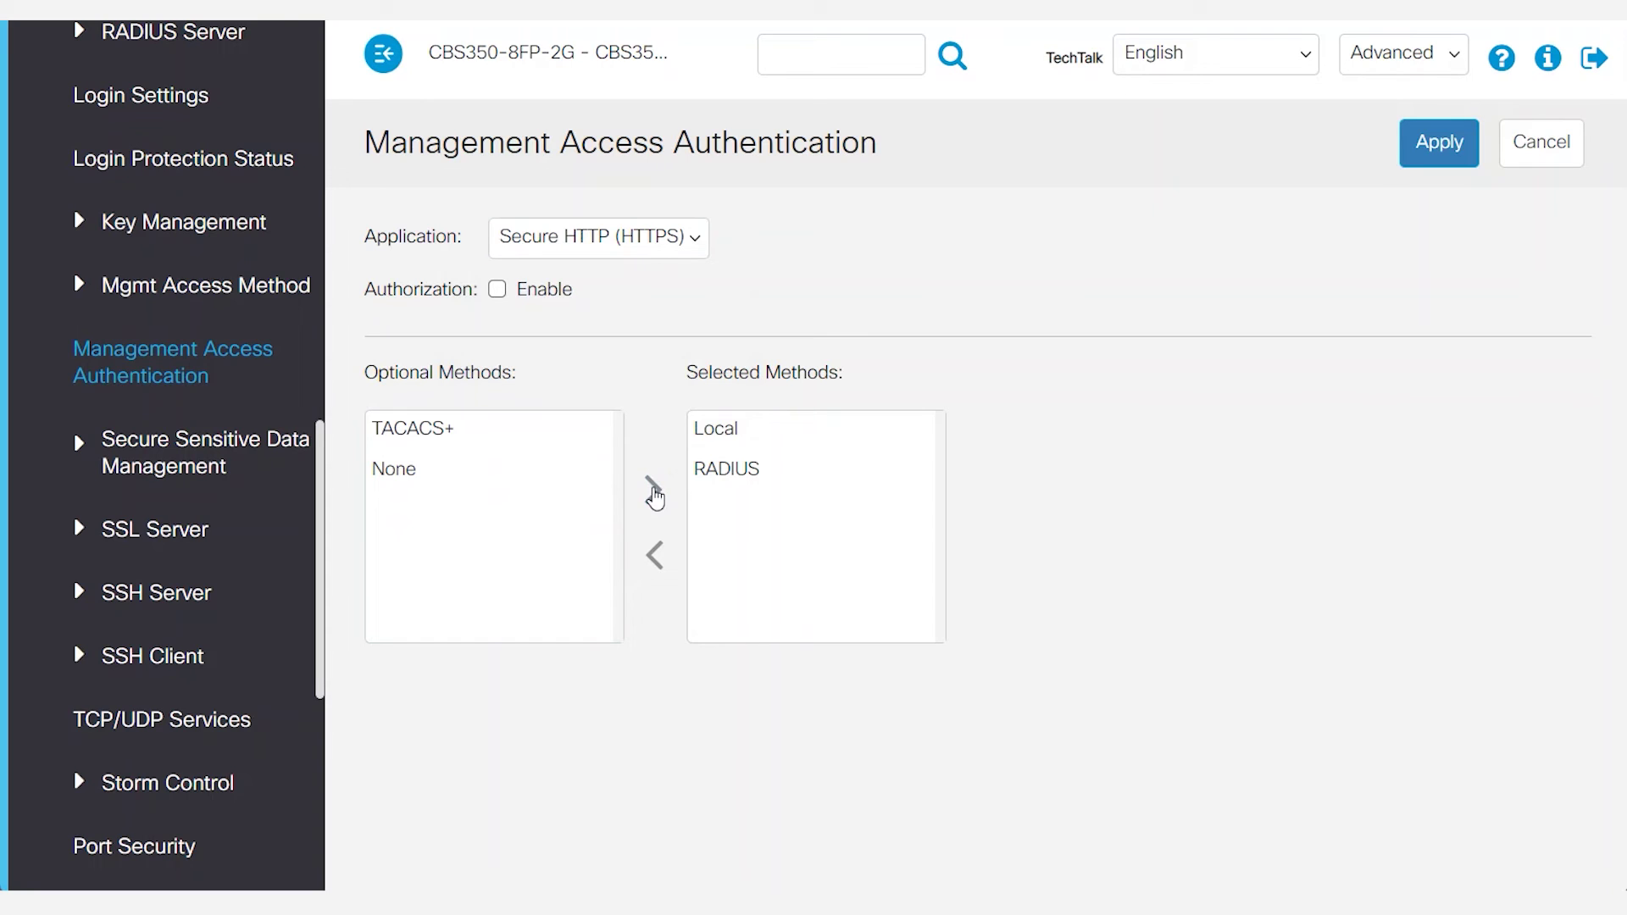
Reorder the selected methods to RADIUS then Local and apply.
left_click(730, 439)
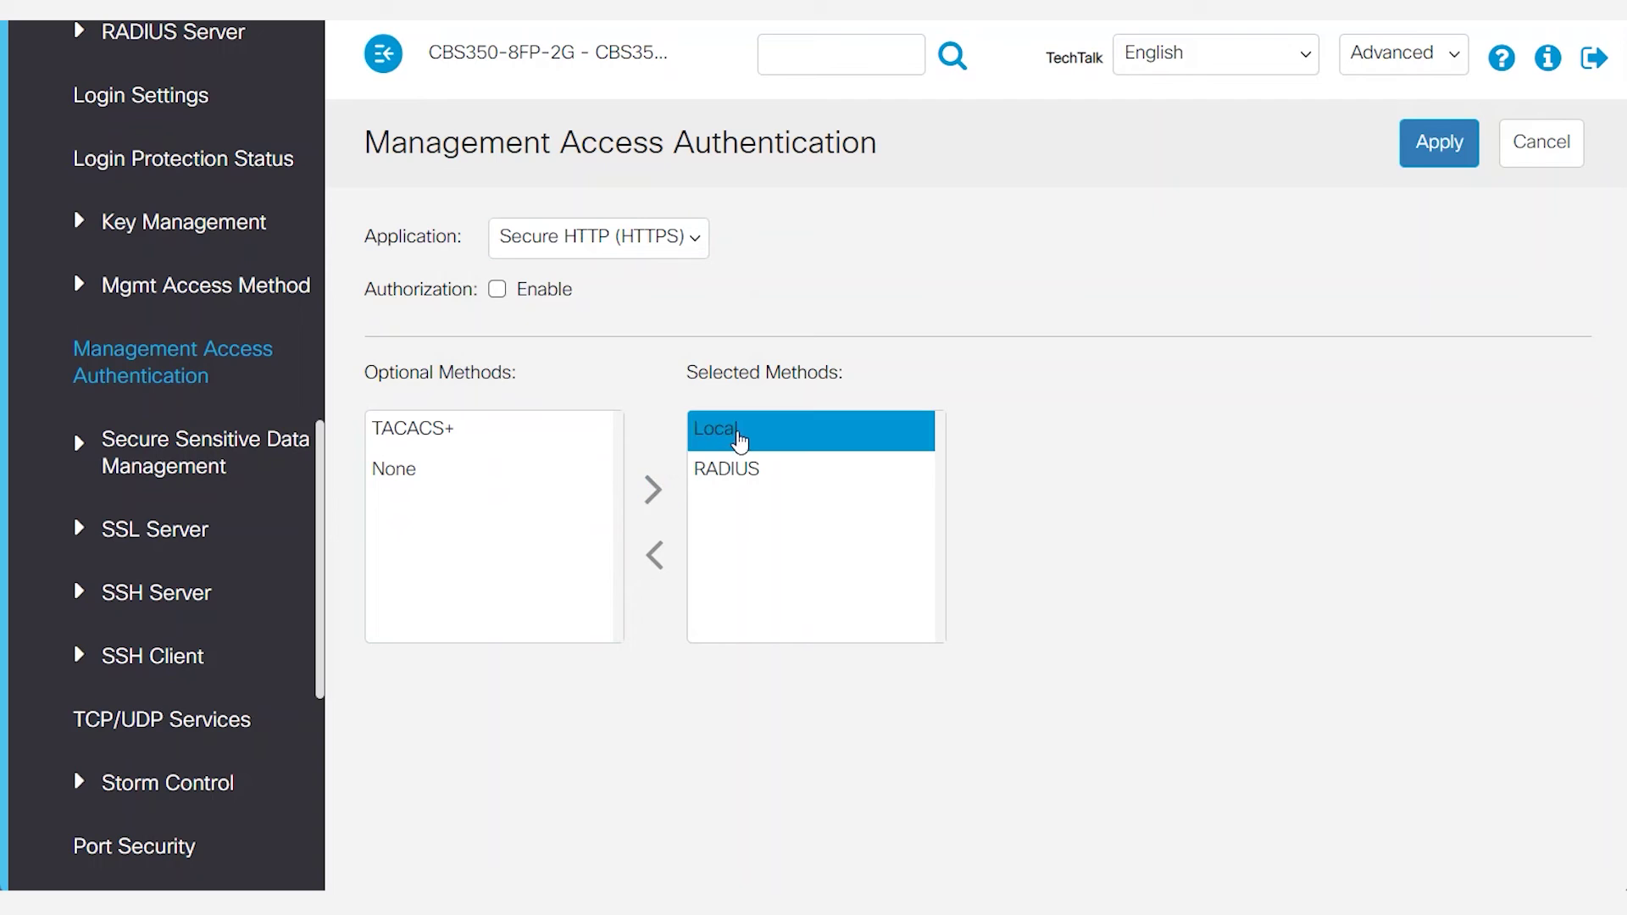
left_click(655, 557)
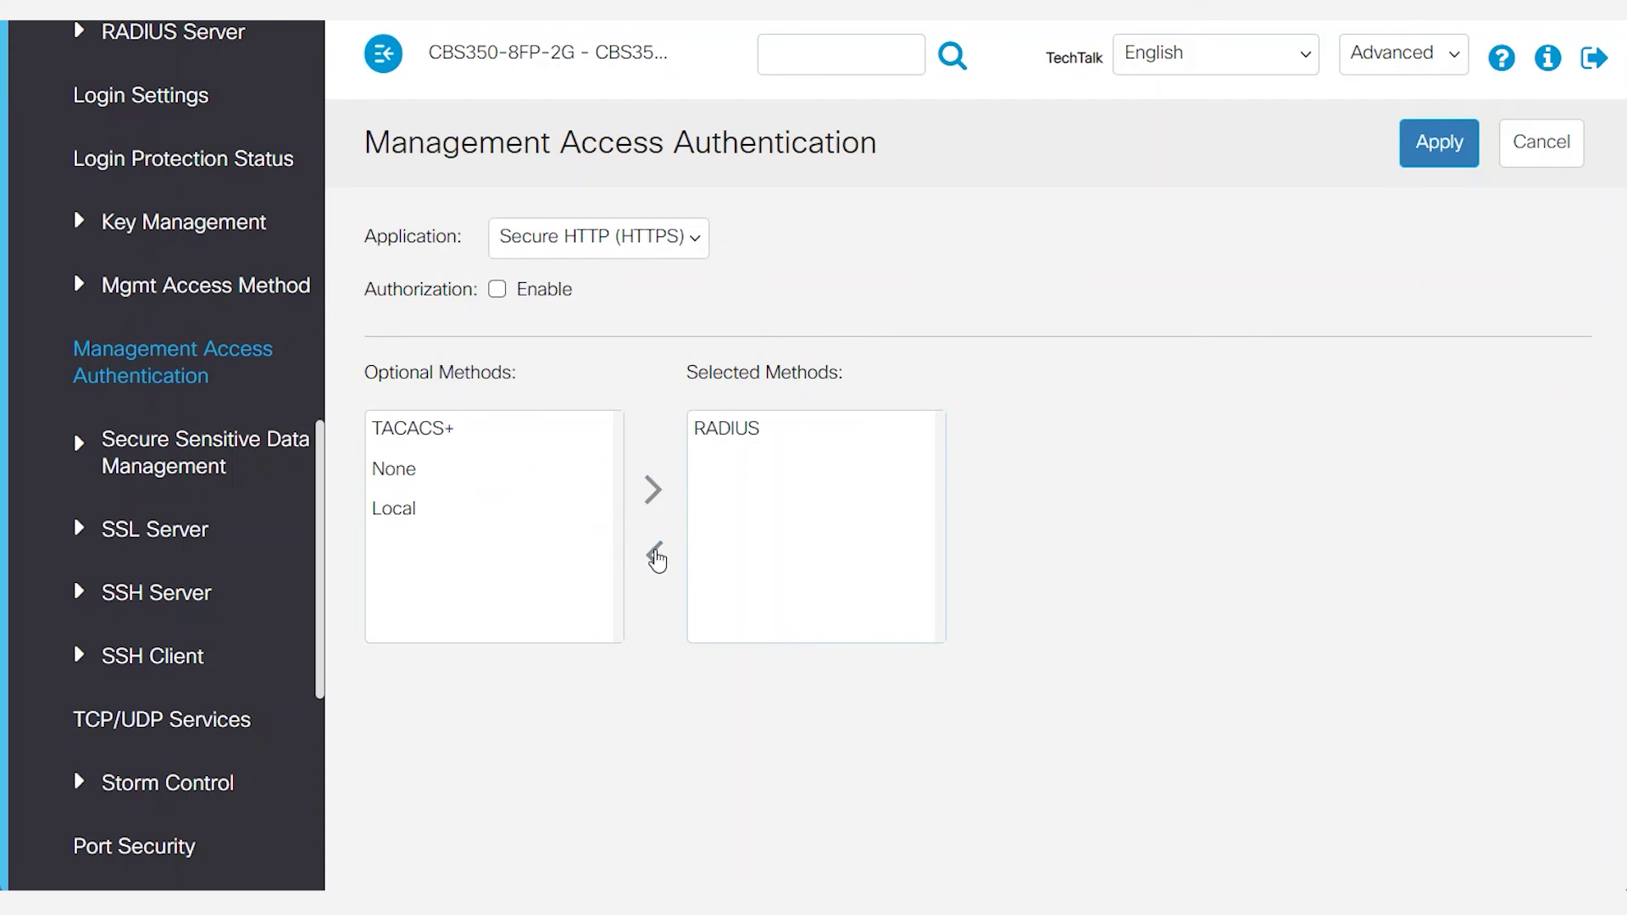
left_click(419, 517)
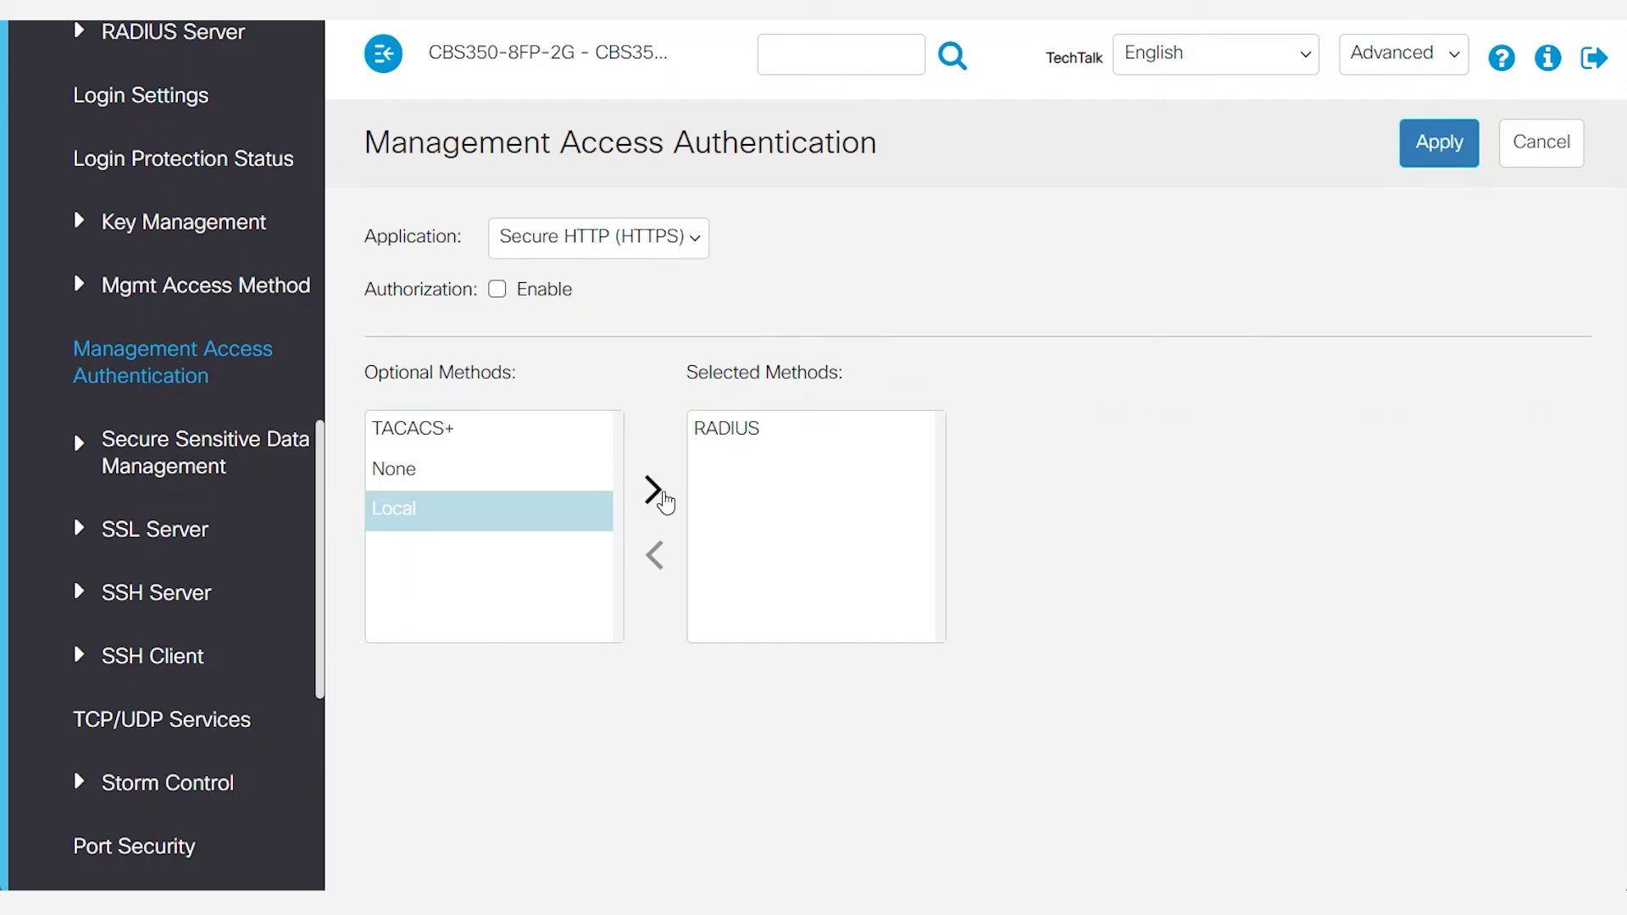
left_click(657, 500)
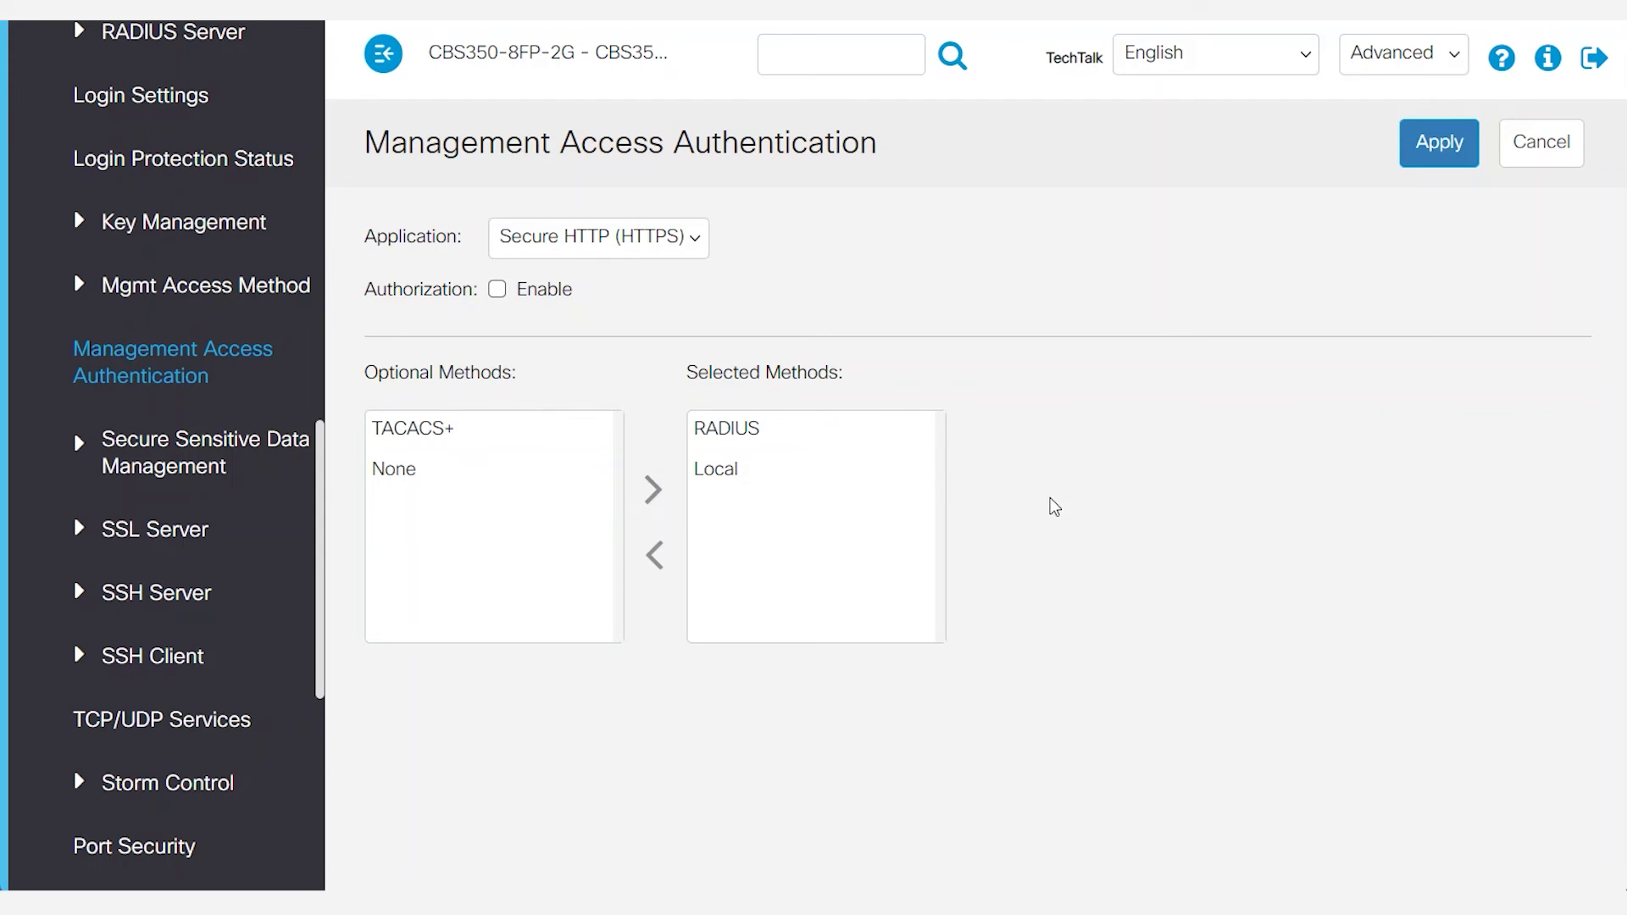
left_click(1436, 148)
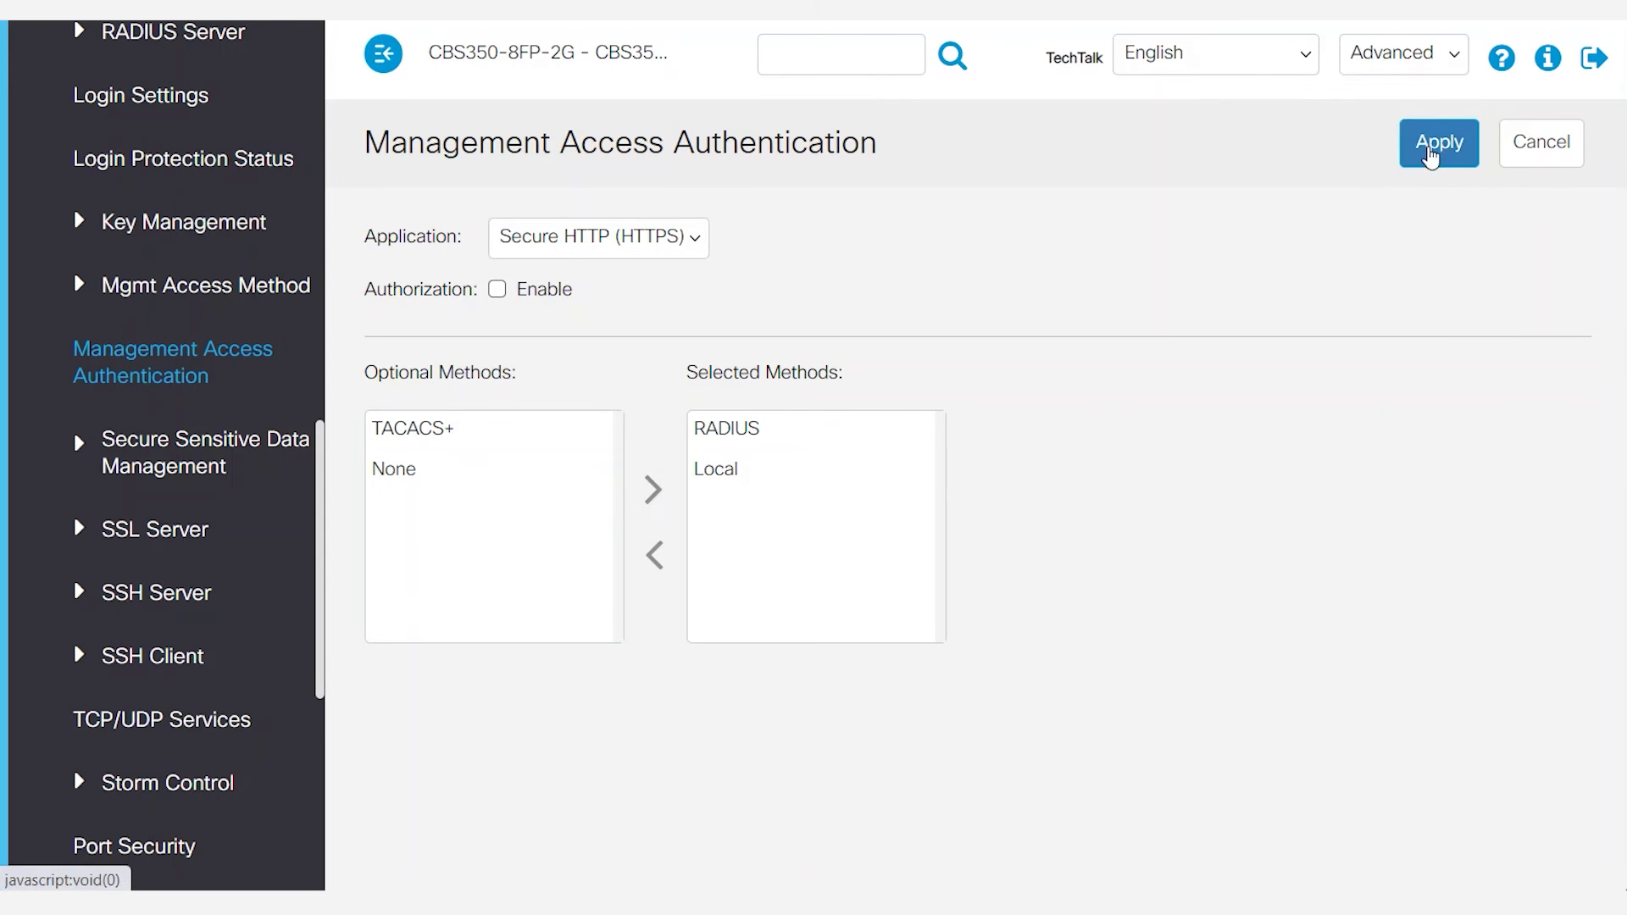
Go to Security > RADIUS Client and start adding a server to the RADIUS Table.
scroll(222, 478, "up", 3)
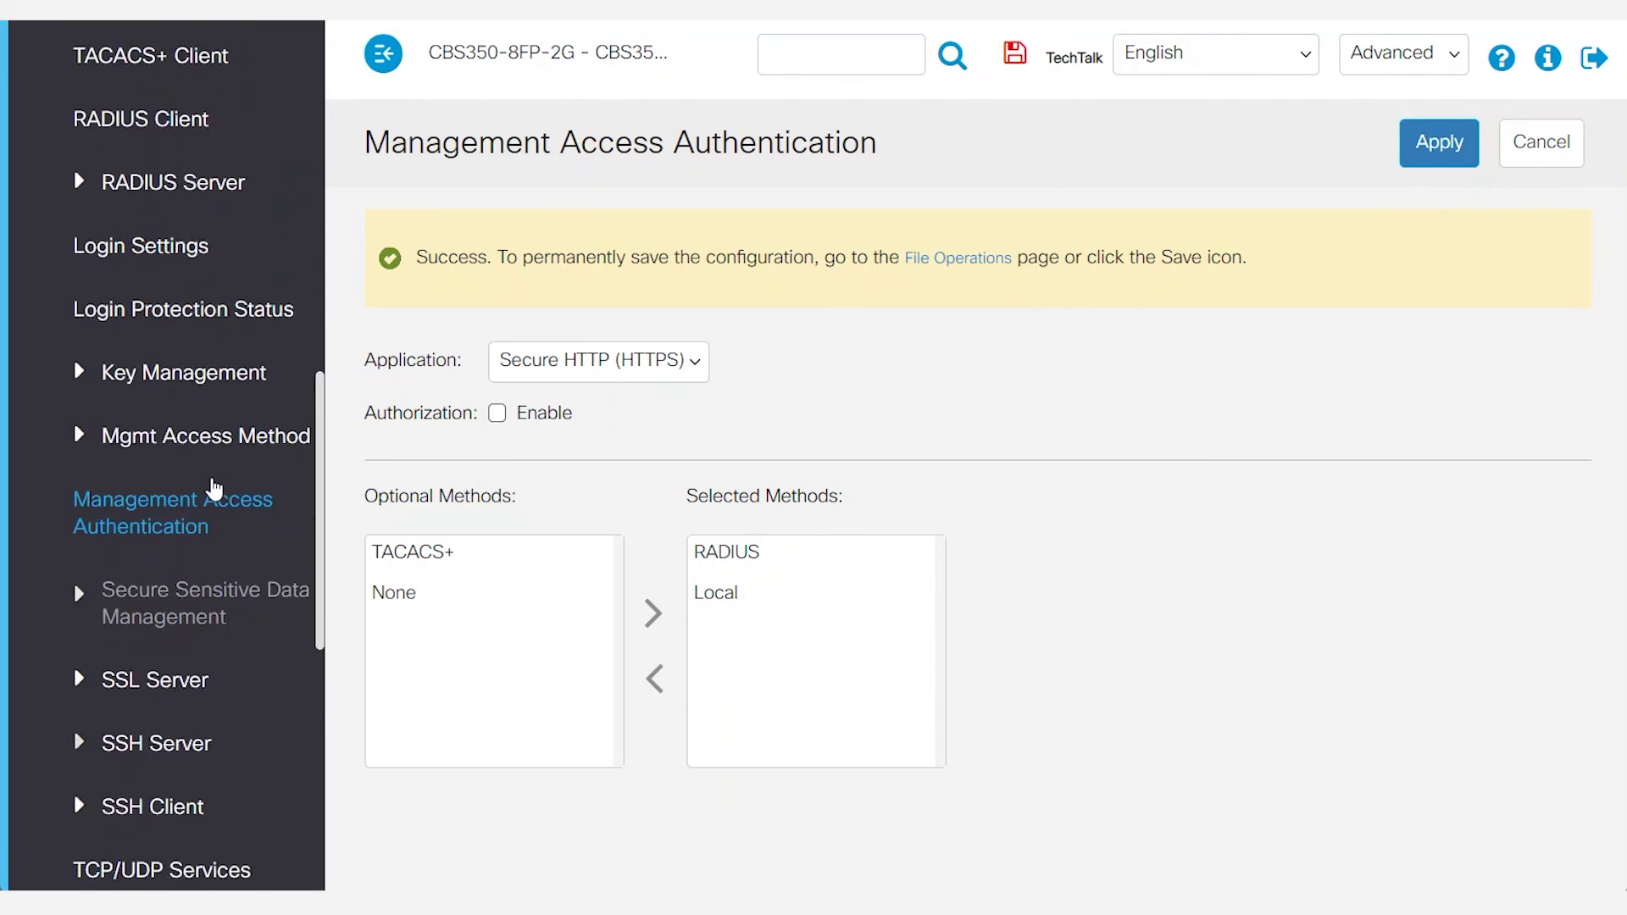
scroll(226, 386, "up", 2)
left_click(146, 360)
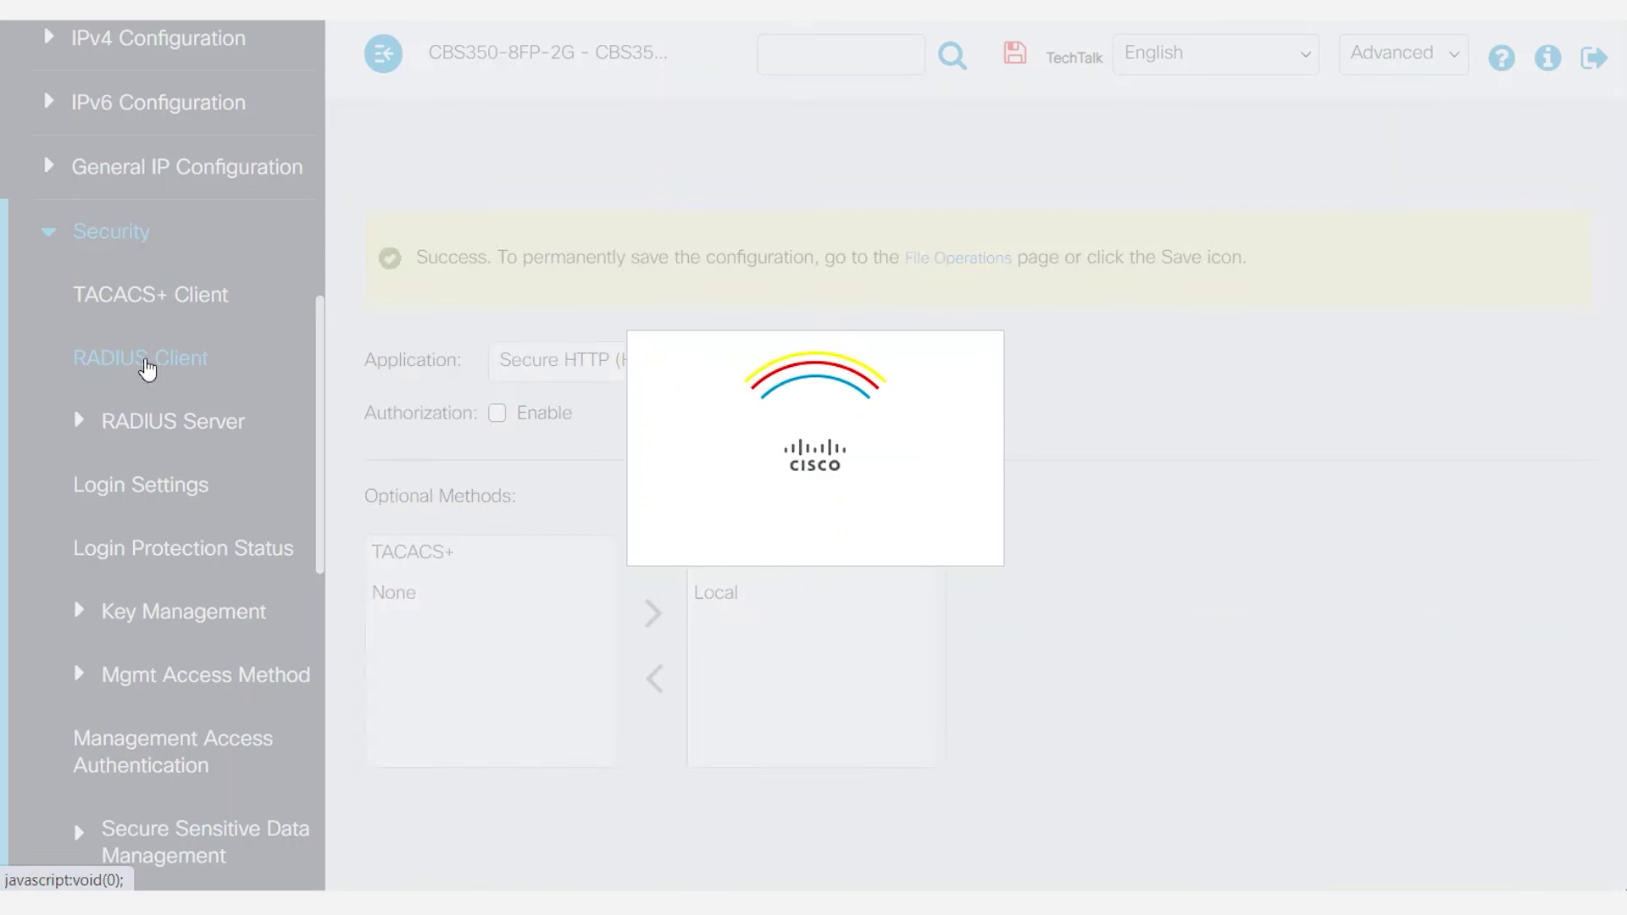
scroll(824, 439, "down", 5)
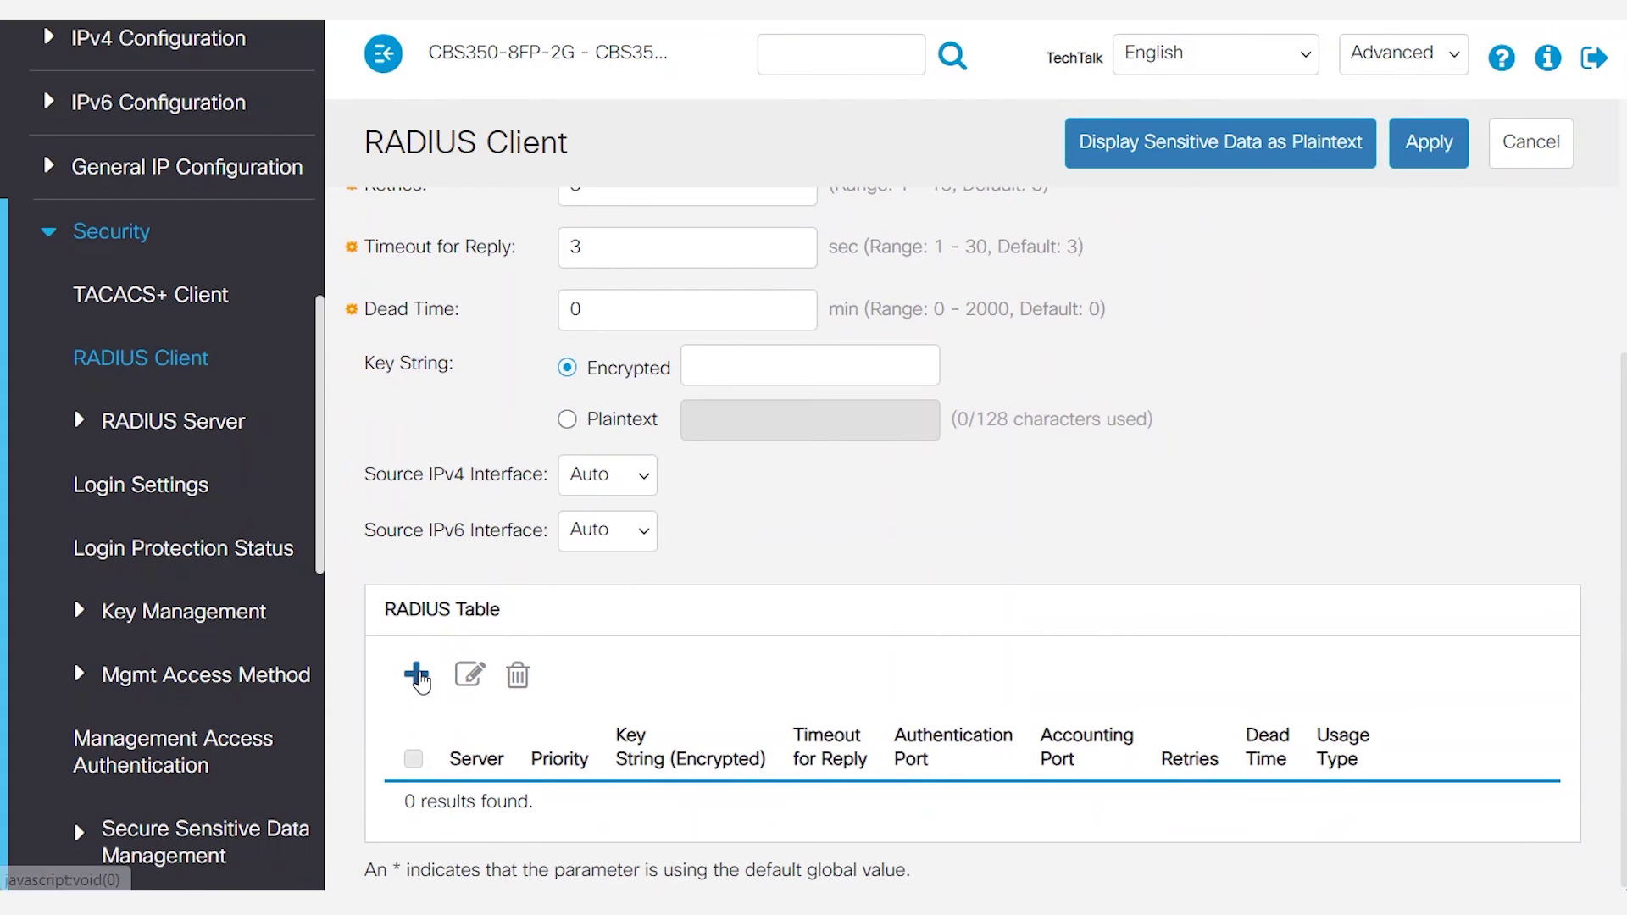
left_click(416, 676)
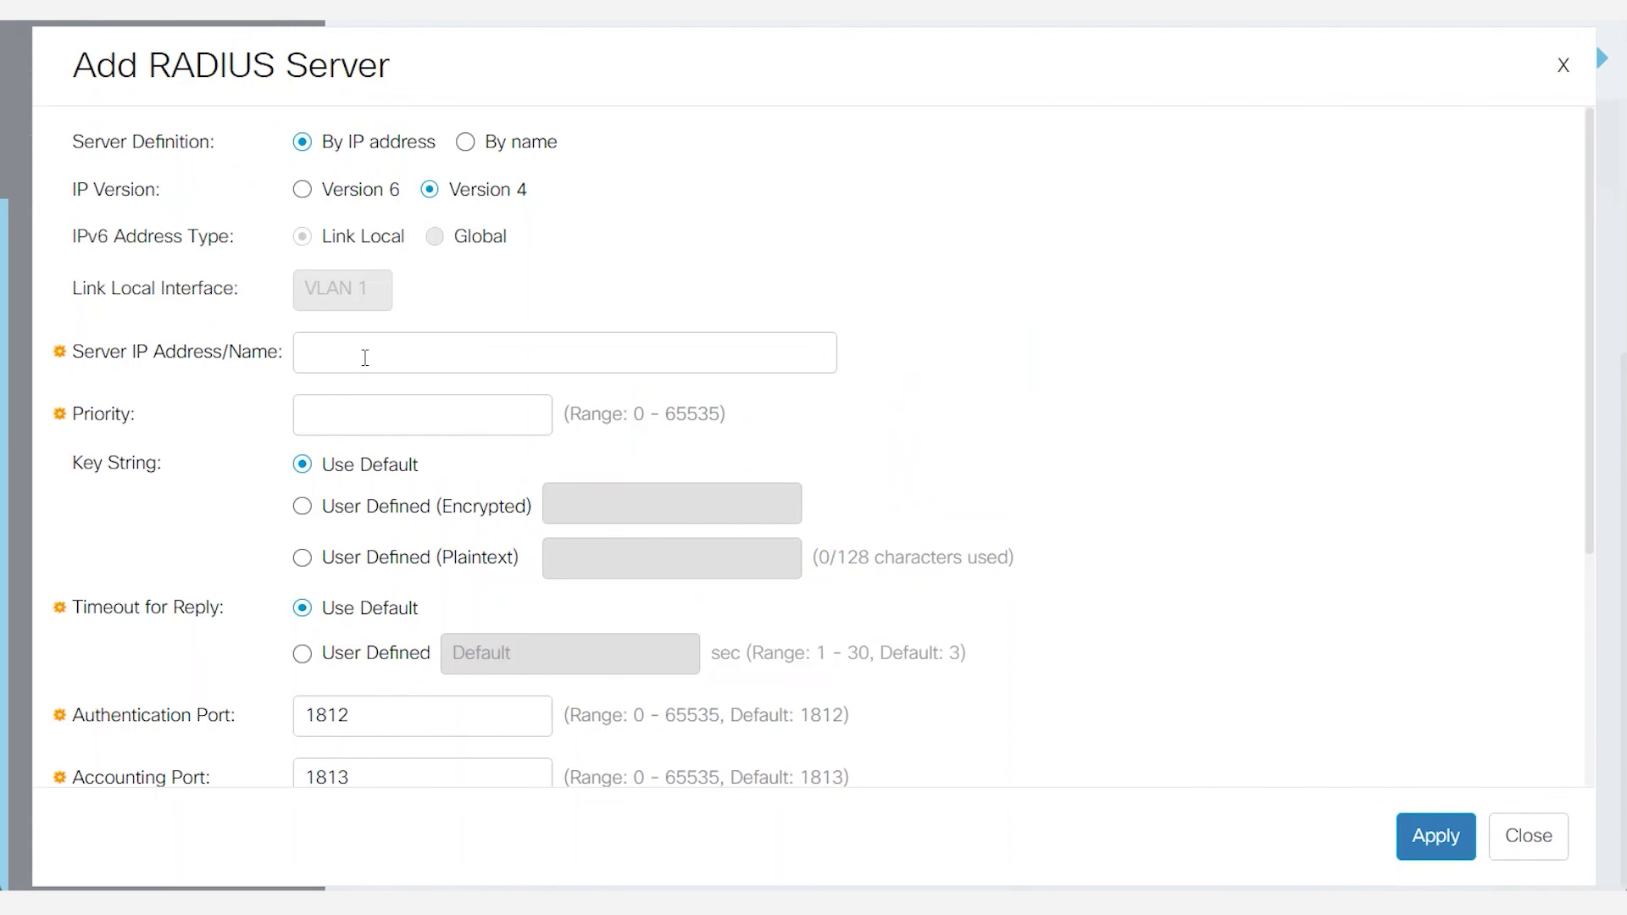
Add RADIUS server 192.168.89.127 with a pasted user-defined plaintext key and priority 1.
left_click(359, 354)
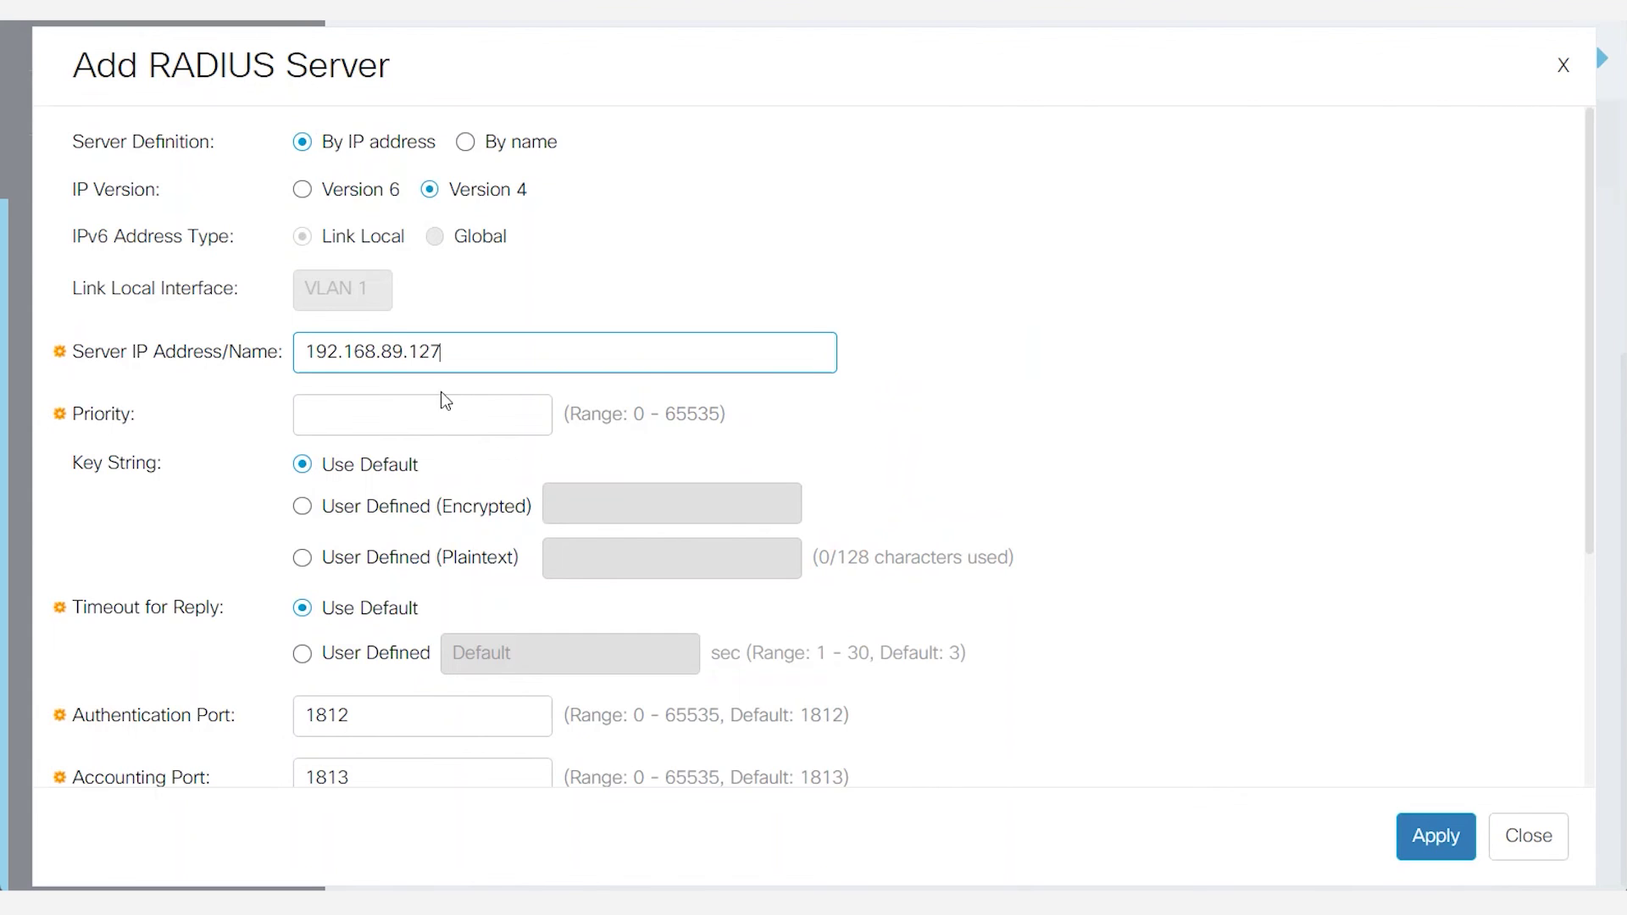
left_click(305, 561)
left_click(580, 558)
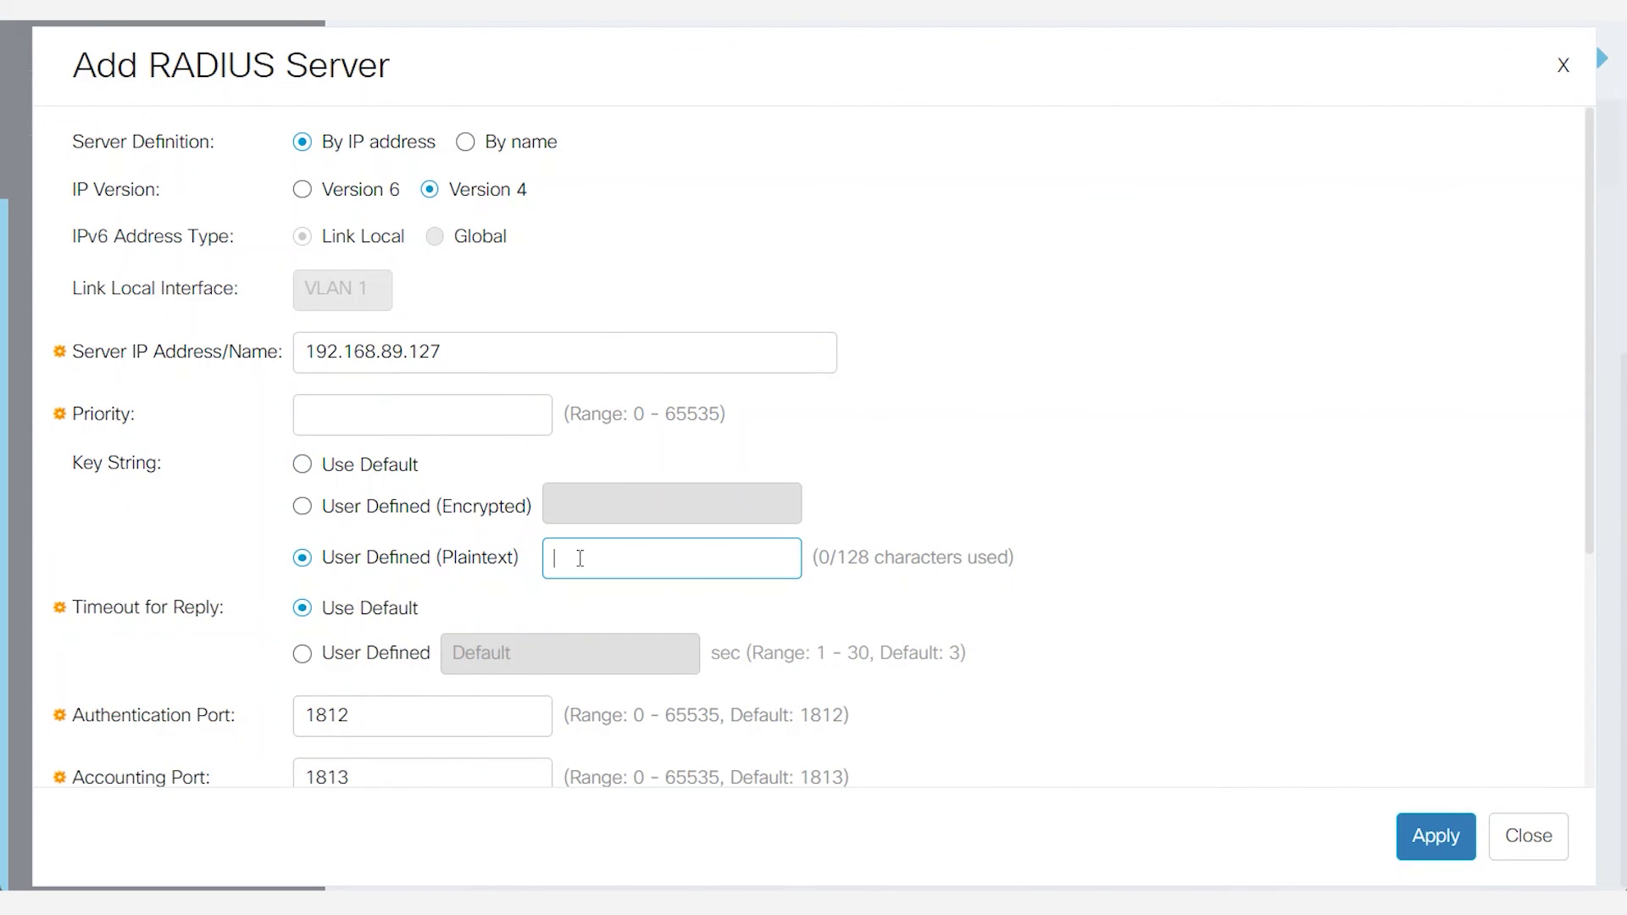
type("CiscoTechTalkRadiusServer")
left_click(1149, 606)
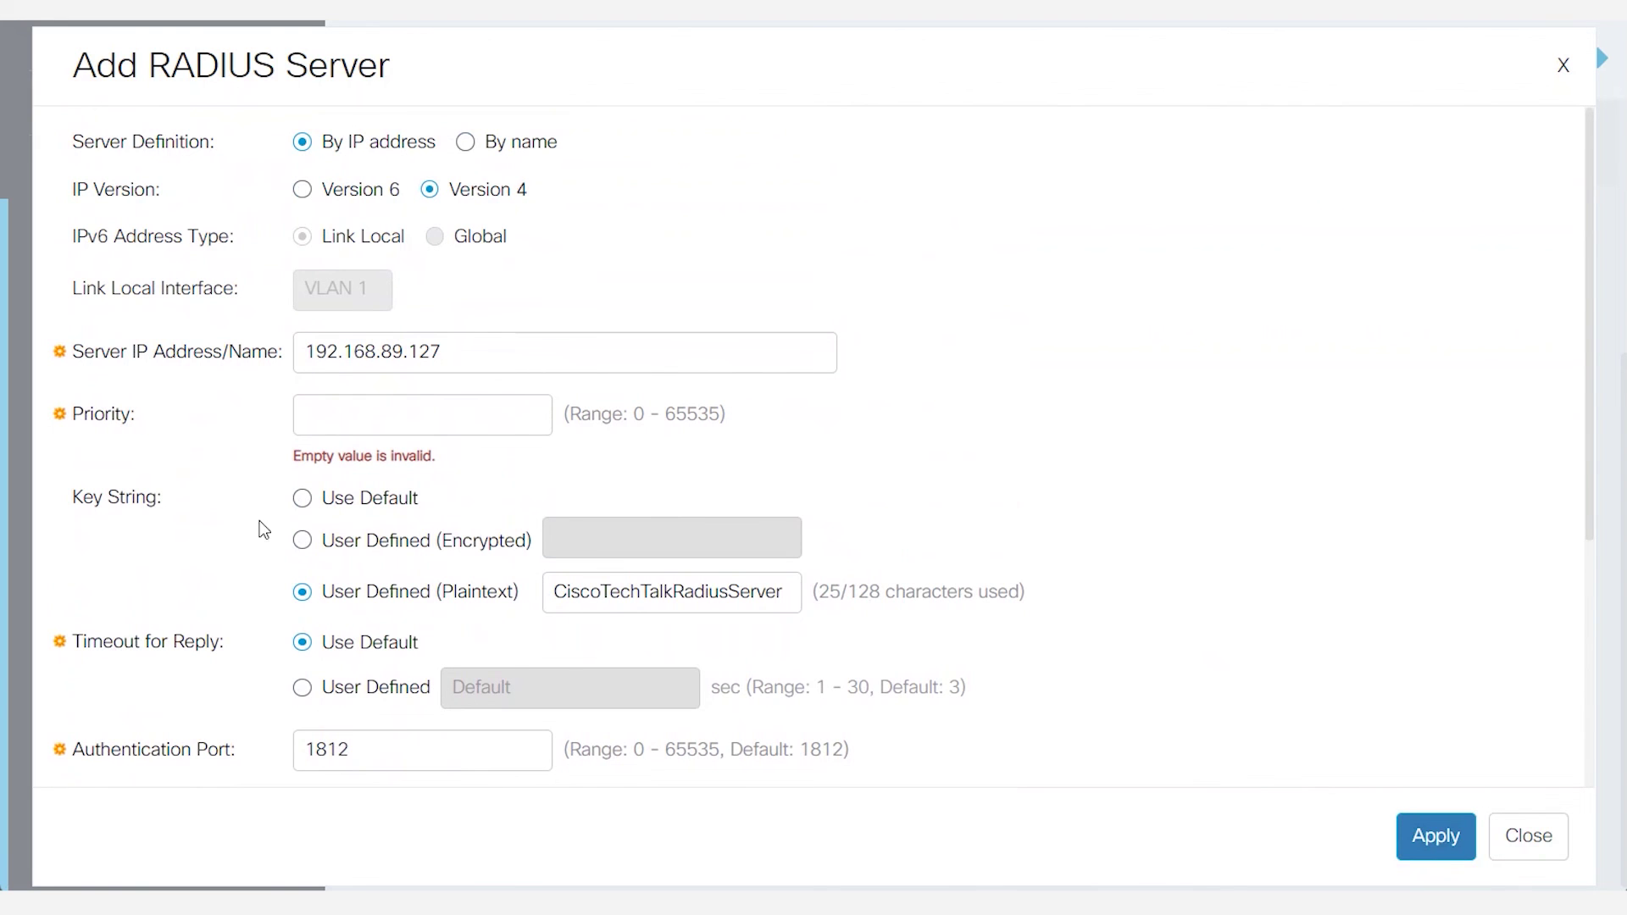
left_click(344, 413)
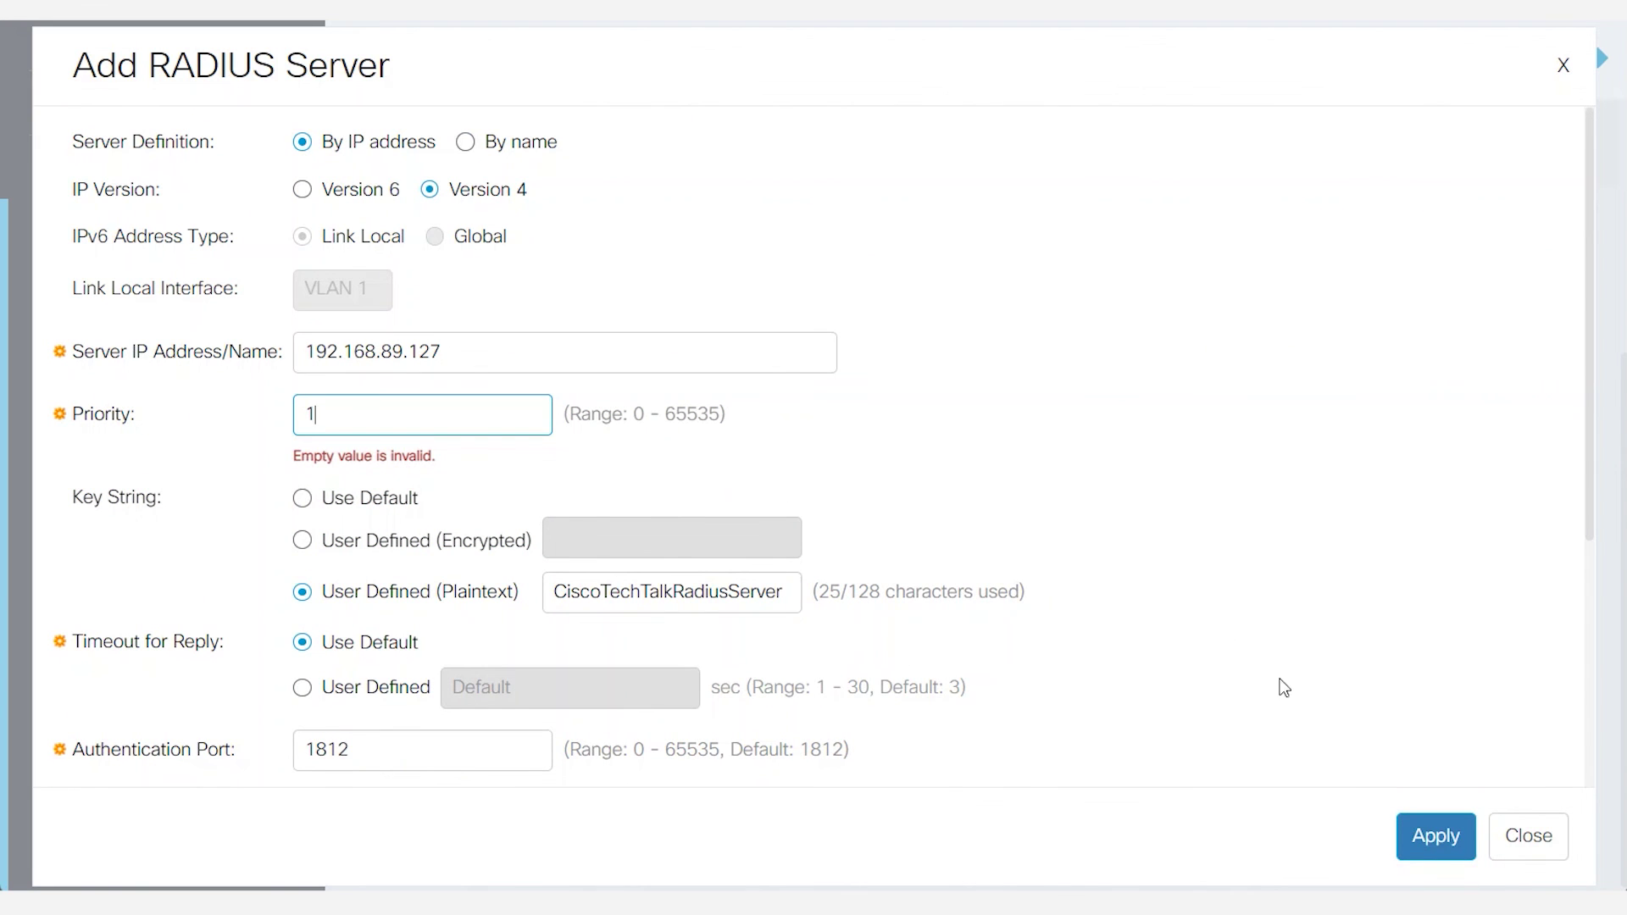
left_click(1427, 838)
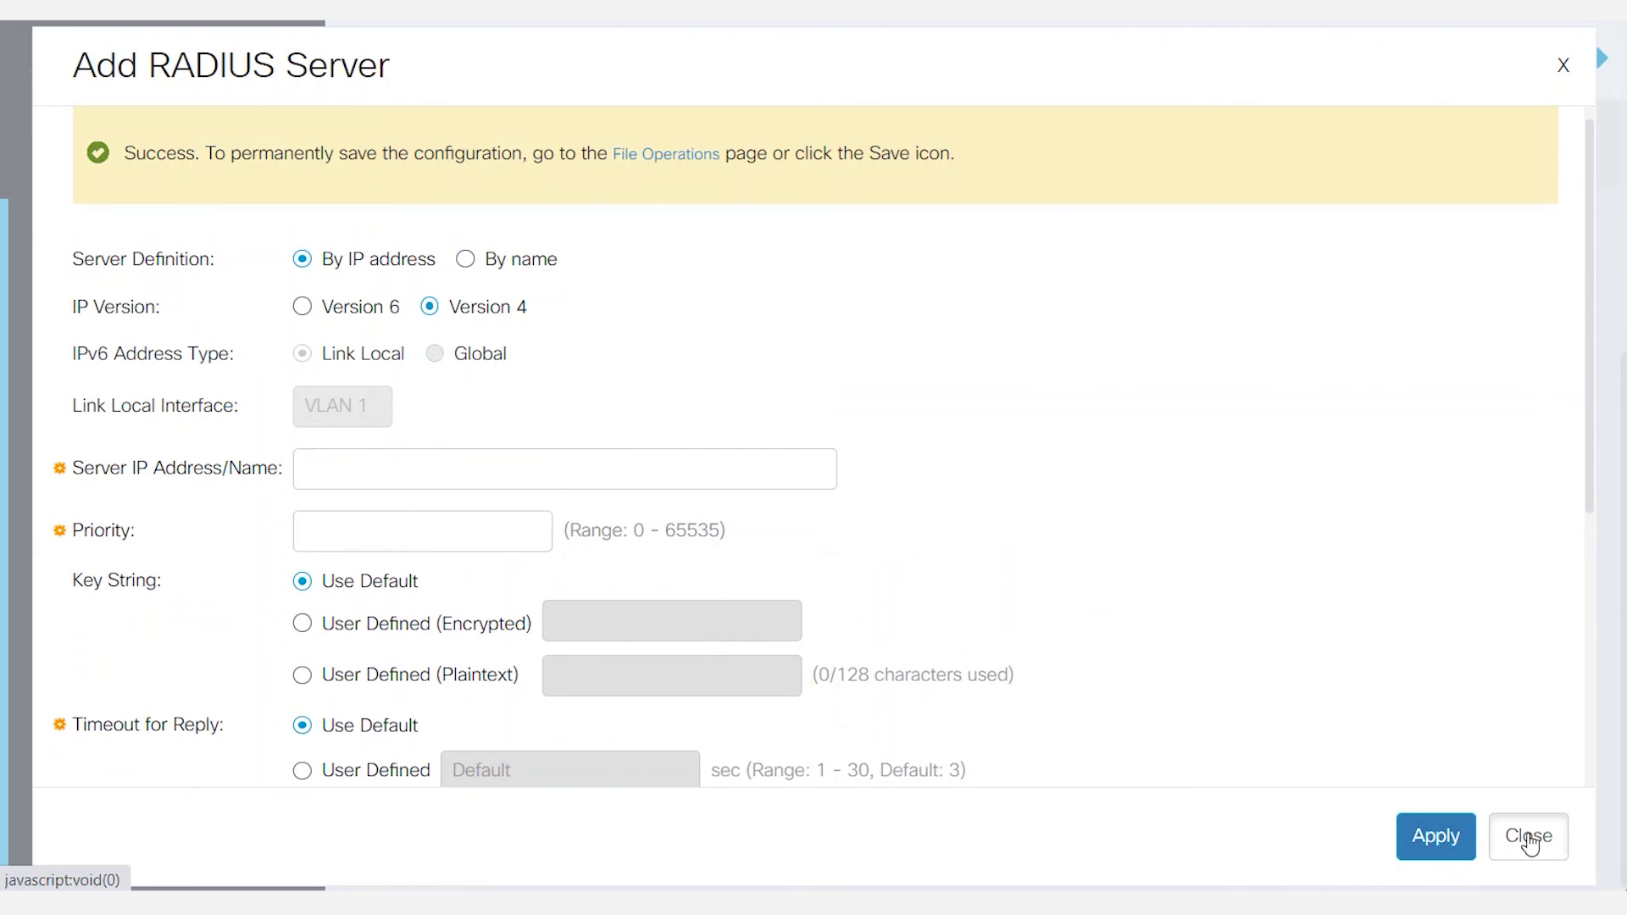